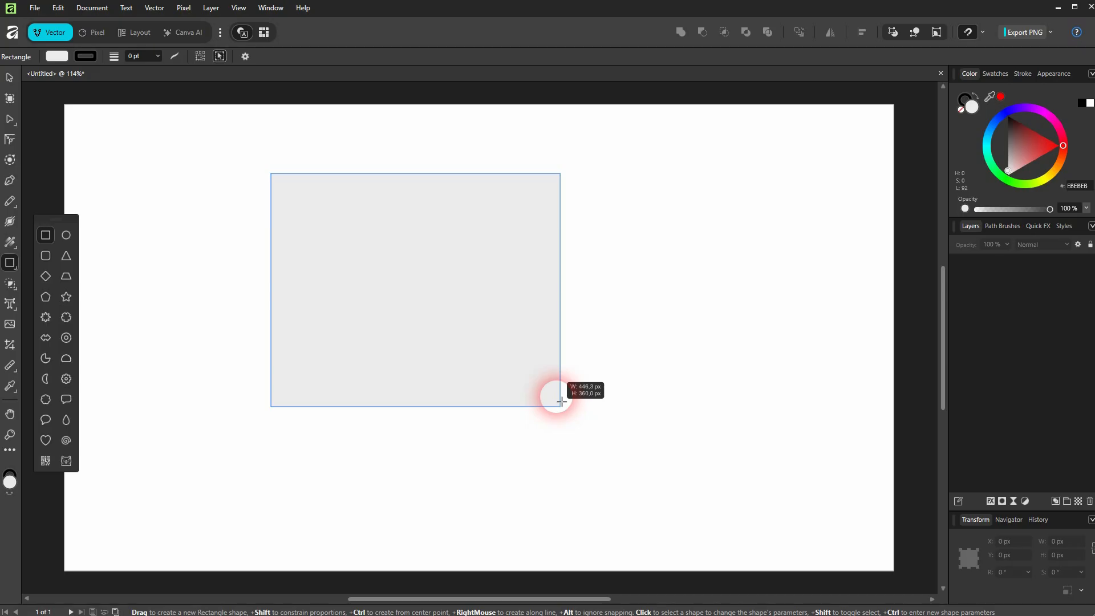
Set the rectangle's fill to the pink swatch colour
{"action": "left_click", "coordinate": [59, 56]}
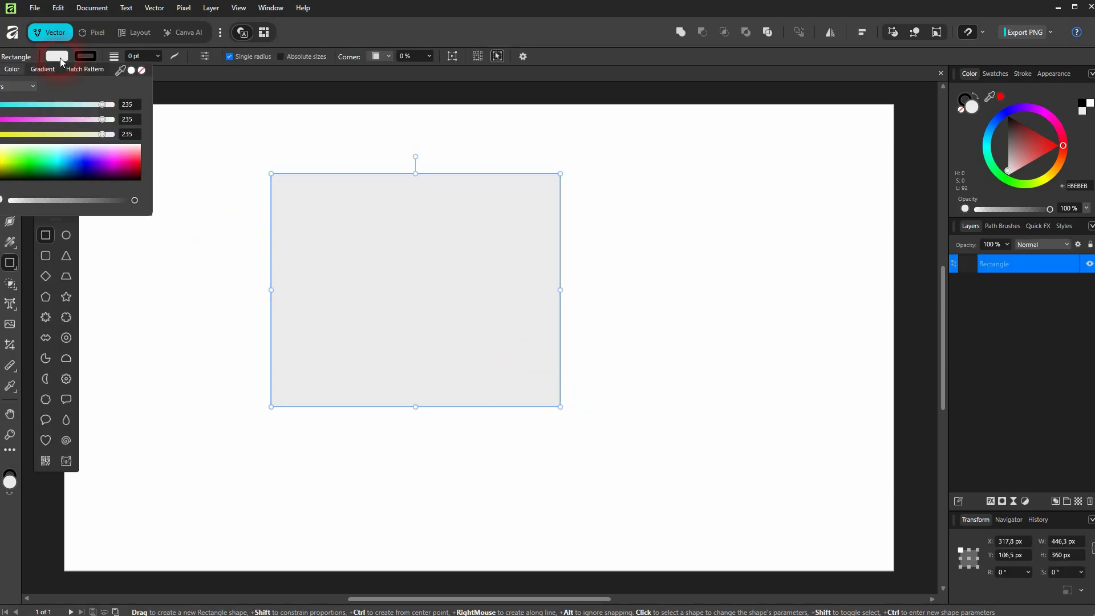
{"action": "left_click", "coordinate": [1, 70]}
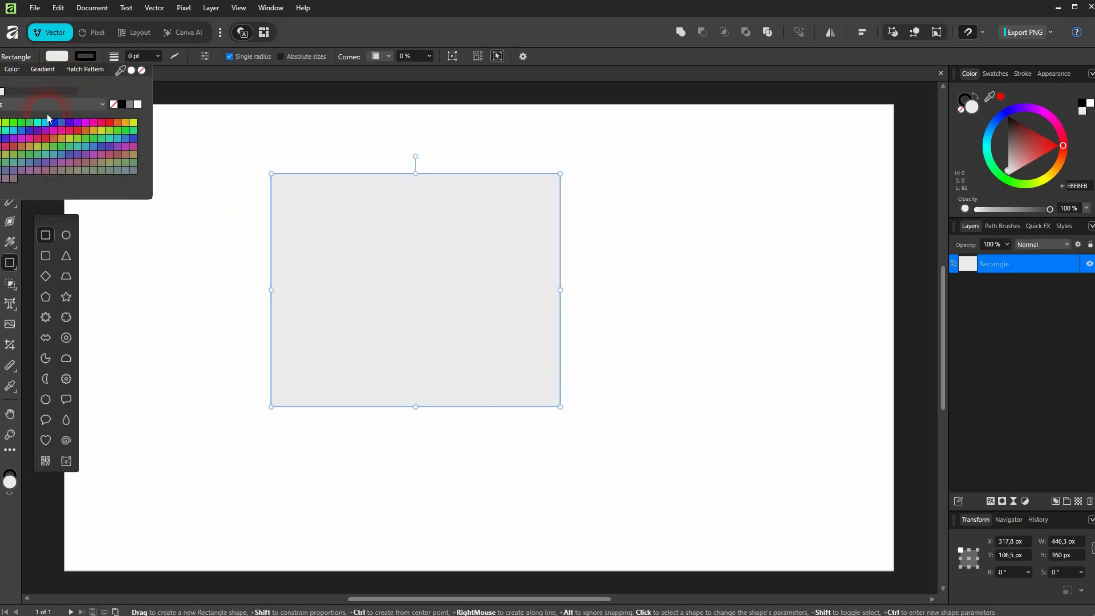
{"action": "left_click", "coordinate": [86, 123]}
{"action": "left_click", "coordinate": [392, 23]}
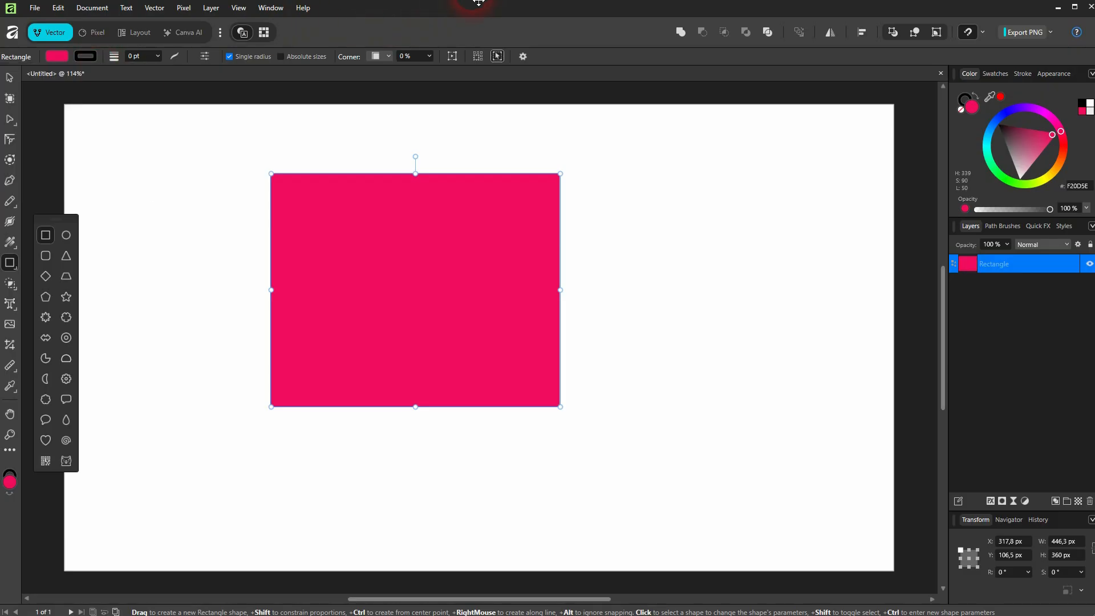
Set the rectangle's stroke colour to a blue swatch
{"action": "left_click", "coordinate": [86, 60]}
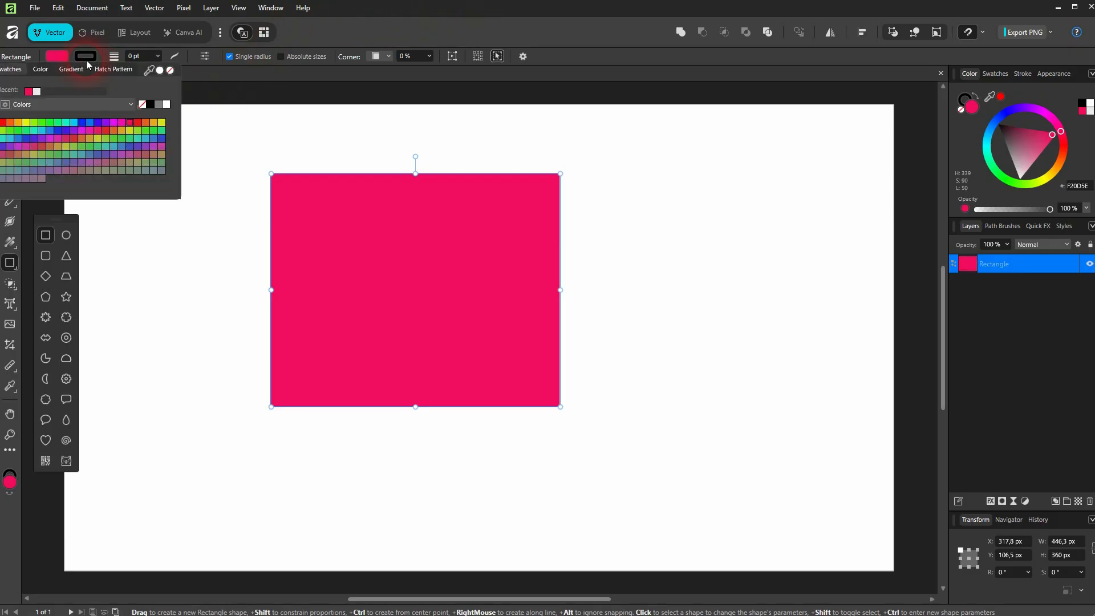
{"action": "left_click", "coordinate": [115, 123]}
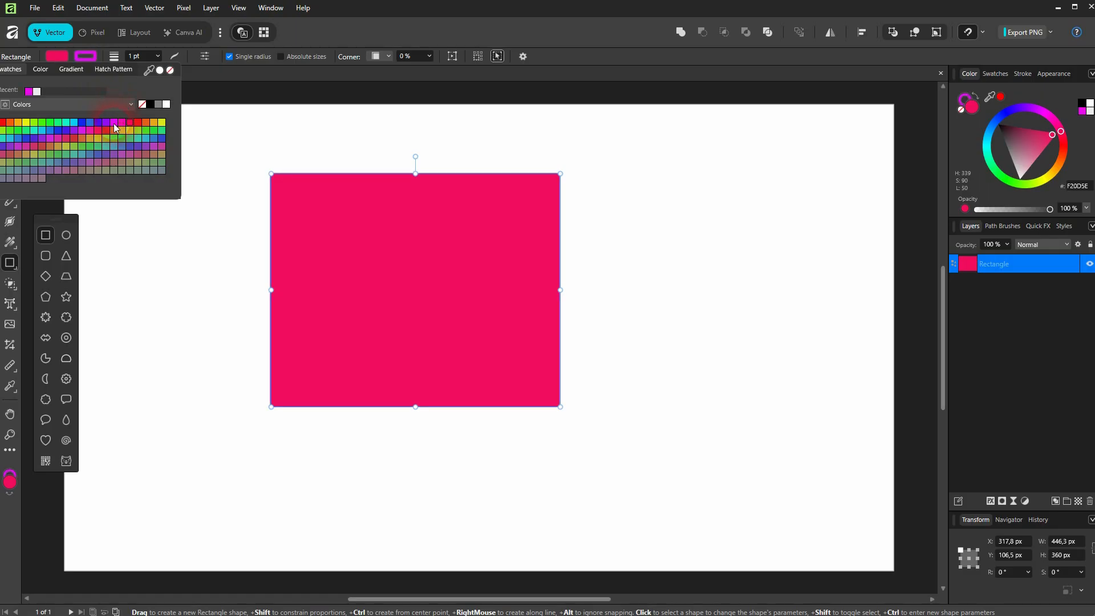
{"action": "left_click", "coordinate": [81, 122]}
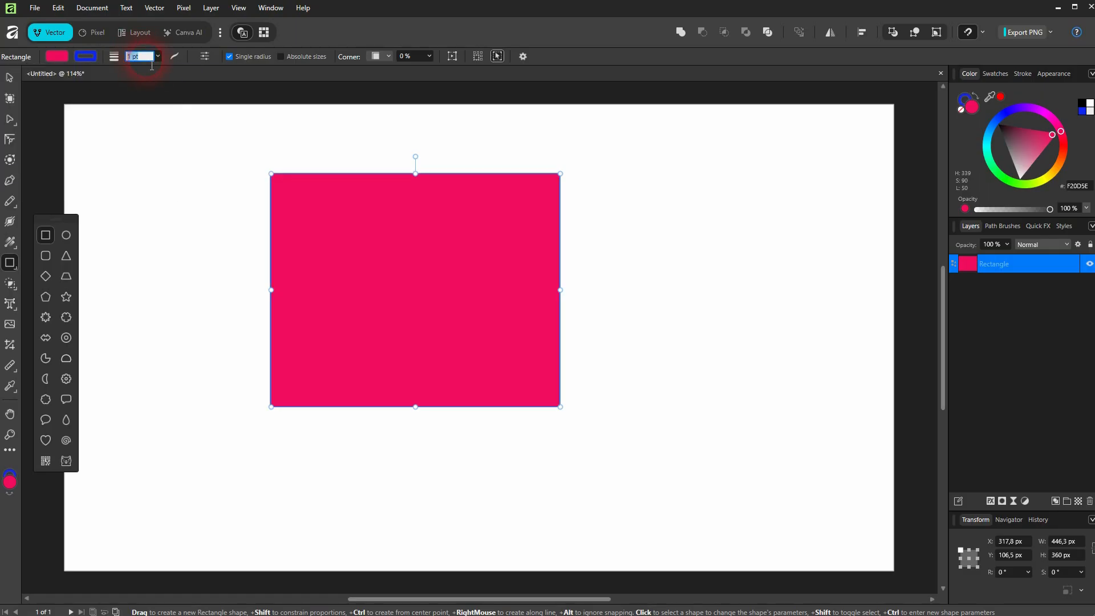
Set the stroke width to about 21 pt
{"action": "left_click", "coordinate": [157, 59]}
{"action": "left_click_drag", "start_coordinate": [159, 69], "coordinate": [186, 73]}
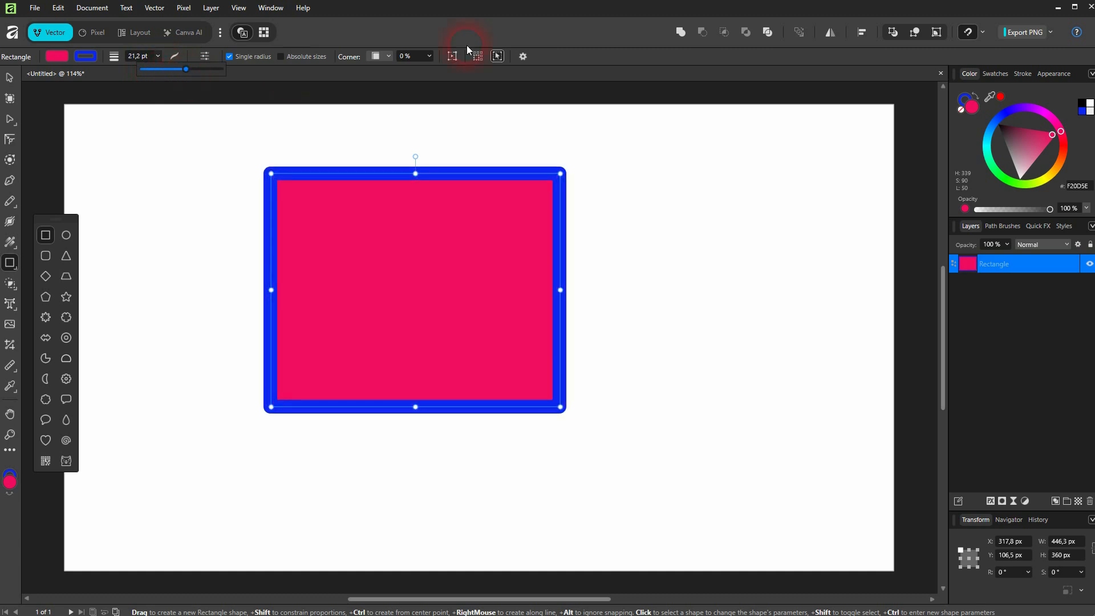
{"action": "left_click", "coordinate": [604, 51]}
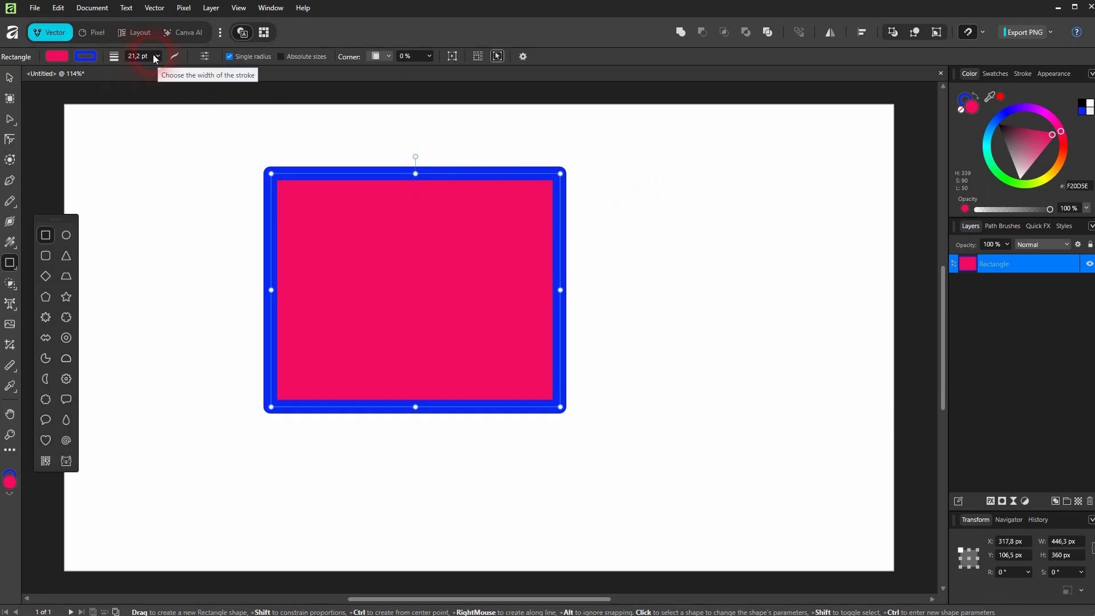
Reduce the stroke width to 14 pt and switch the stroke style to dashed after trying the other styles
{"action": "left_click", "coordinate": [175, 56]}
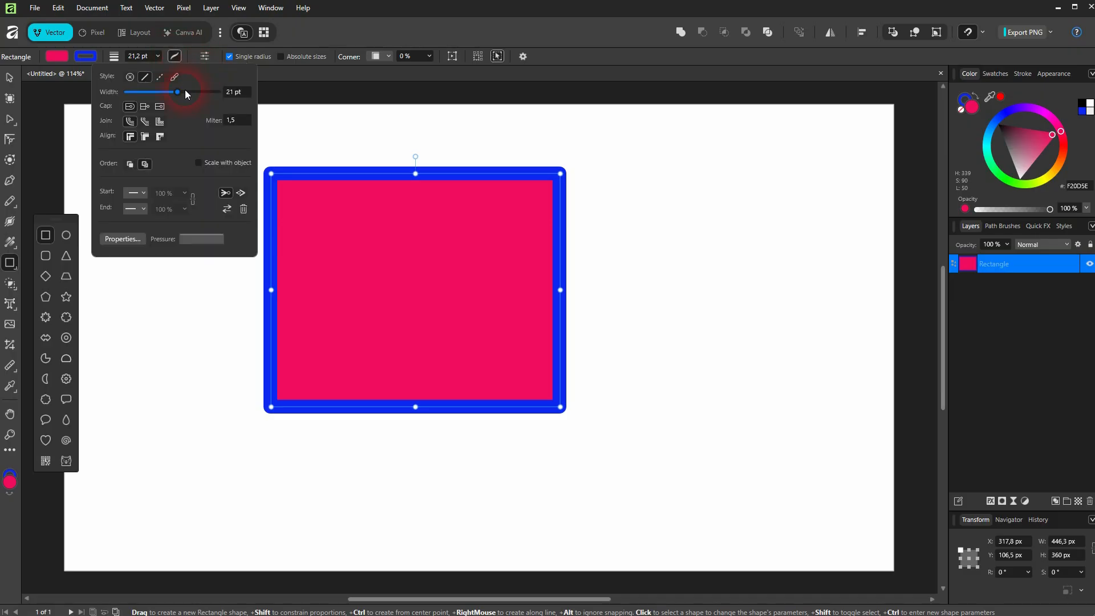
{"action": "mouse_move", "coordinate": [184, 90]}
{"action": "left_mouse_down"}
{"action": "mouse_move", "coordinate": [153, 91]}
{"action": "mouse_move", "coordinate": [170, 97]}
{"action": "left_mouse_up"}
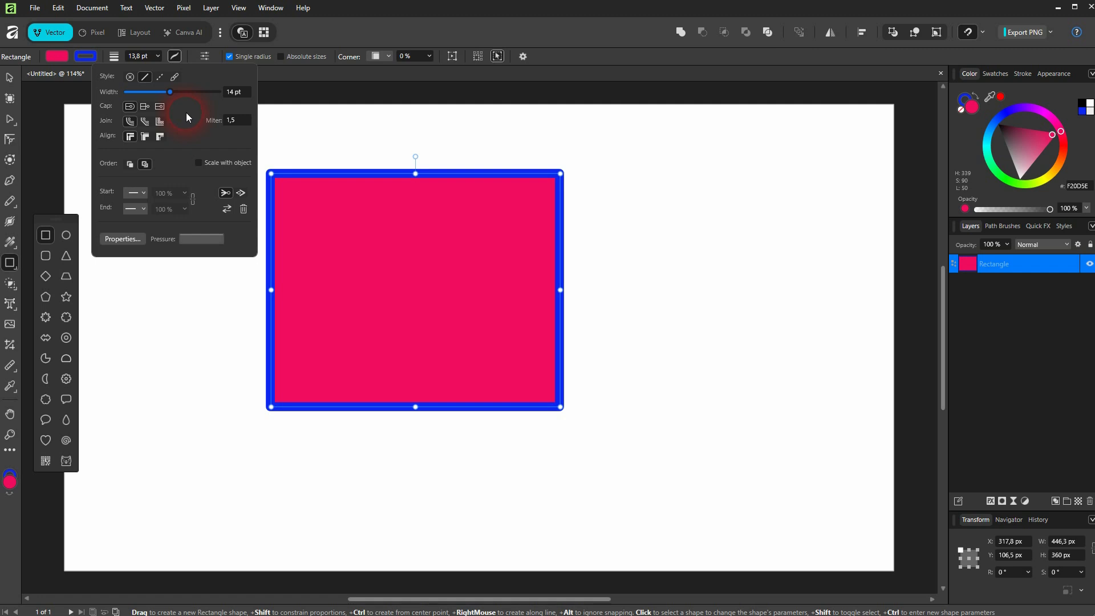
{"action": "left_click", "coordinate": [130, 77]}
{"action": "left_click", "coordinate": [145, 78]}
{"action": "left_click", "coordinate": [160, 78]}
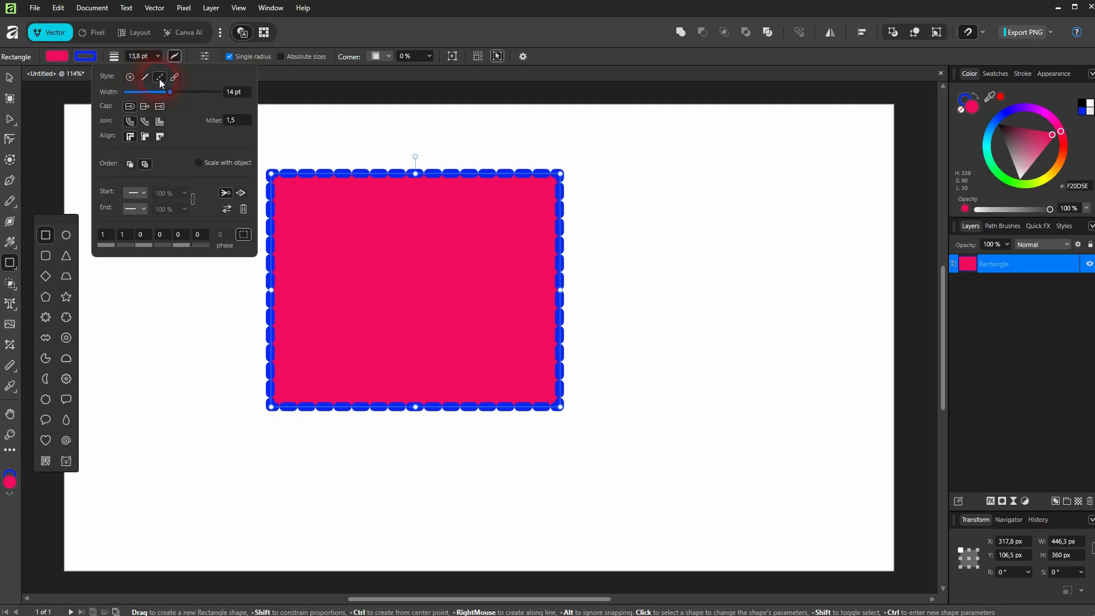
{"action": "left_click", "coordinate": [175, 77]}
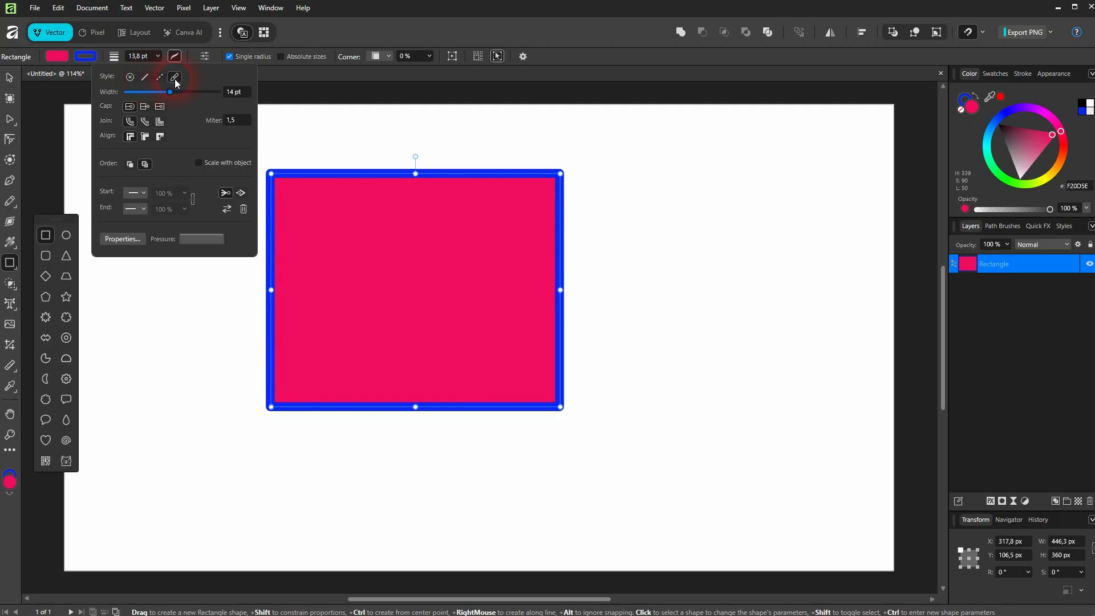
{"action": "left_click", "coordinate": [159, 77]}
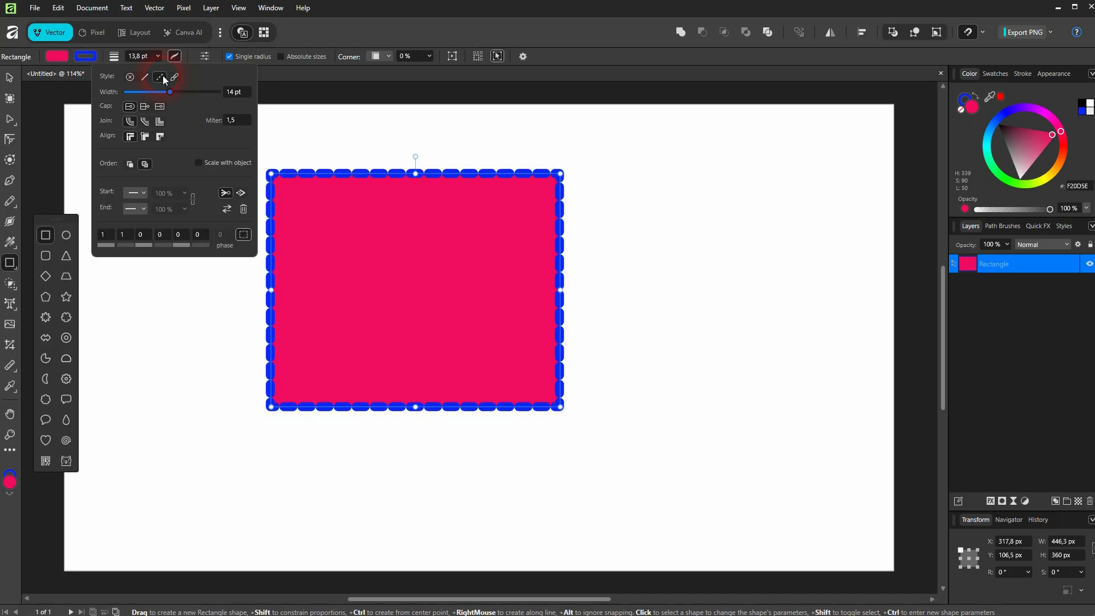
{"action": "left_click", "coordinate": [144, 76]}
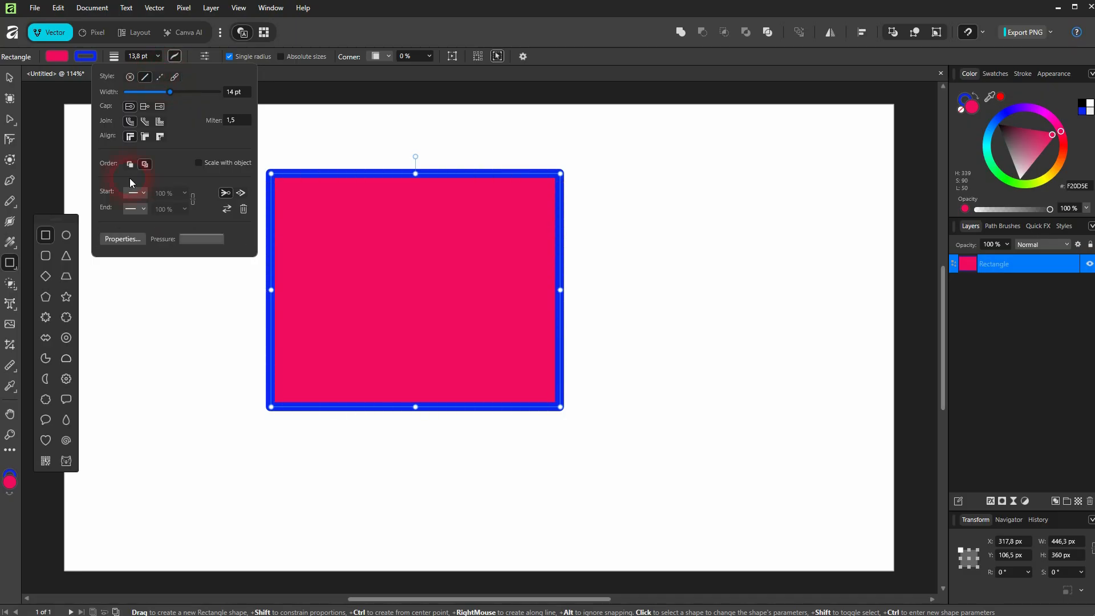
{"action": "left_click", "coordinate": [159, 78]}
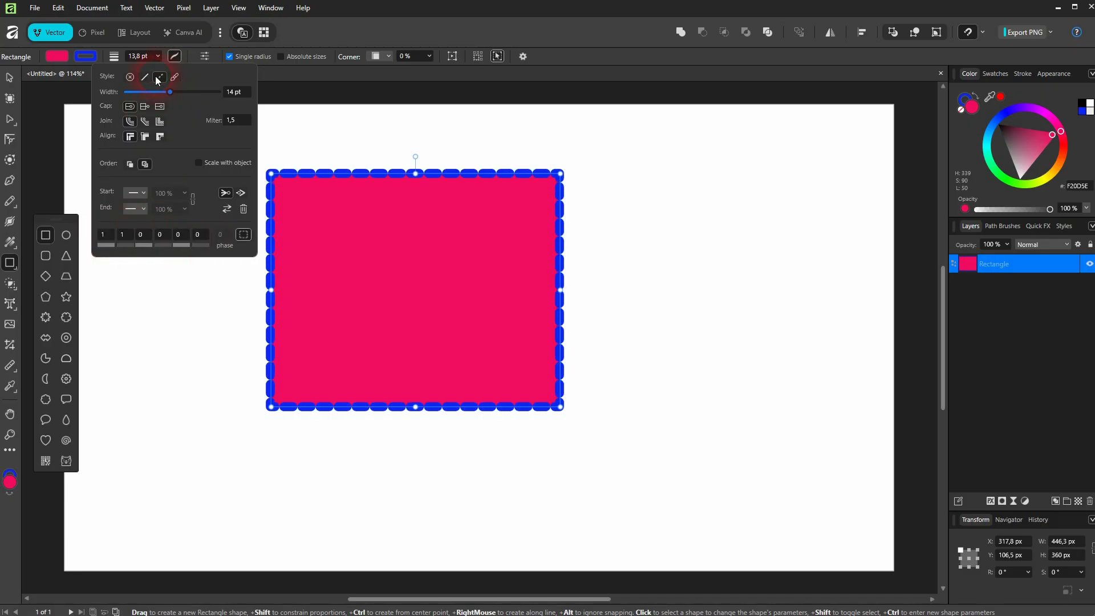
Set the first dash and first gap values of the dash pattern to 4
{"action": "left_click", "coordinate": [107, 235]}
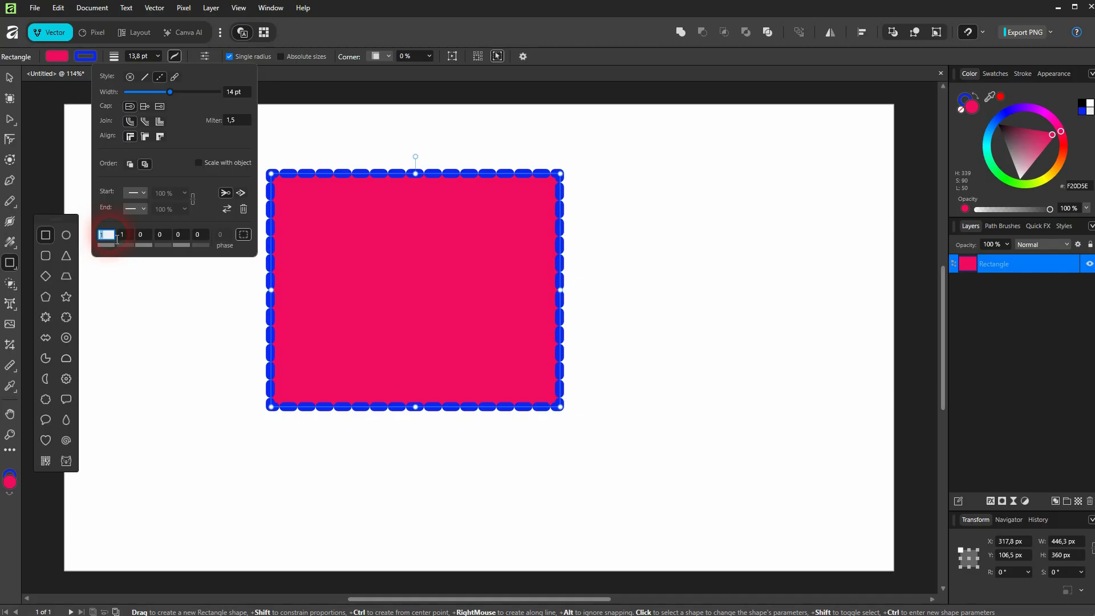
{"action": "type", "text": "2"}
{"action": "key", "text": "Return"}
{"action": "type", "text": "4"}
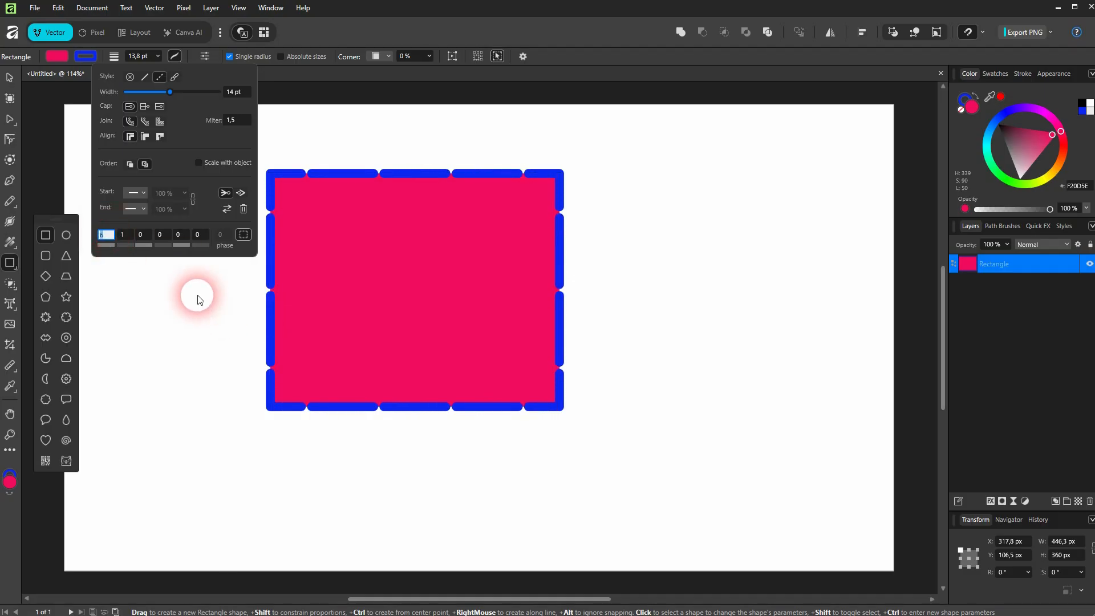
{"action": "left_click", "coordinate": [126, 234]}
{"action": "type", "text": "4"}
{"action": "key", "text": "Return"}
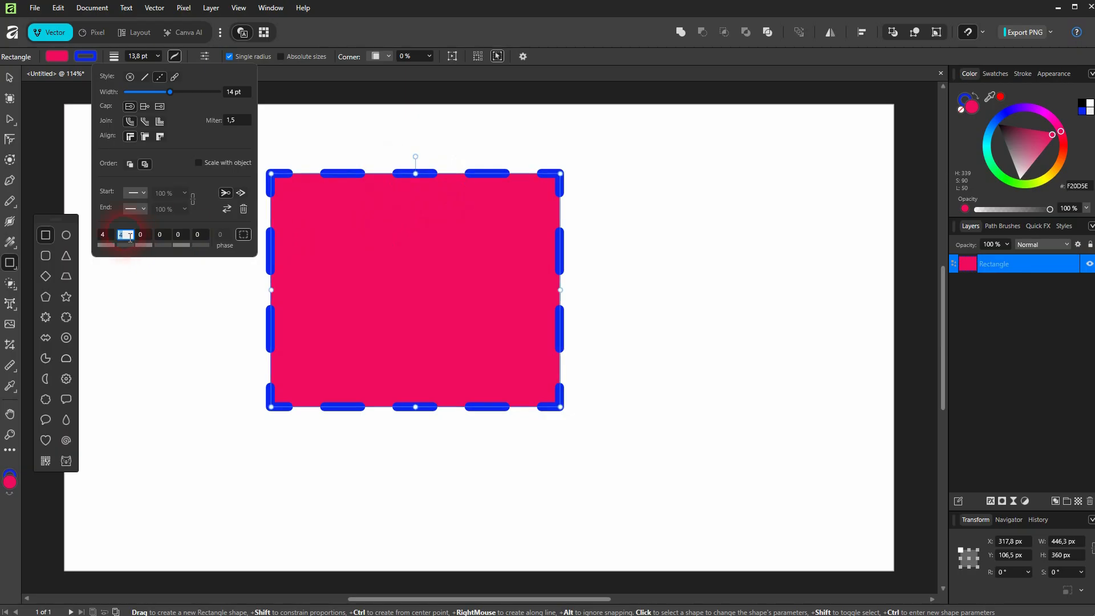
Change the first dash value of the pattern to 1
{"action": "left_click", "coordinate": [106, 234]}
{"action": "type", "text": "3"}
{"action": "key", "text": "Return"}
{"action": "type", "text": "0"}
{"action": "key", "text": "Return"}
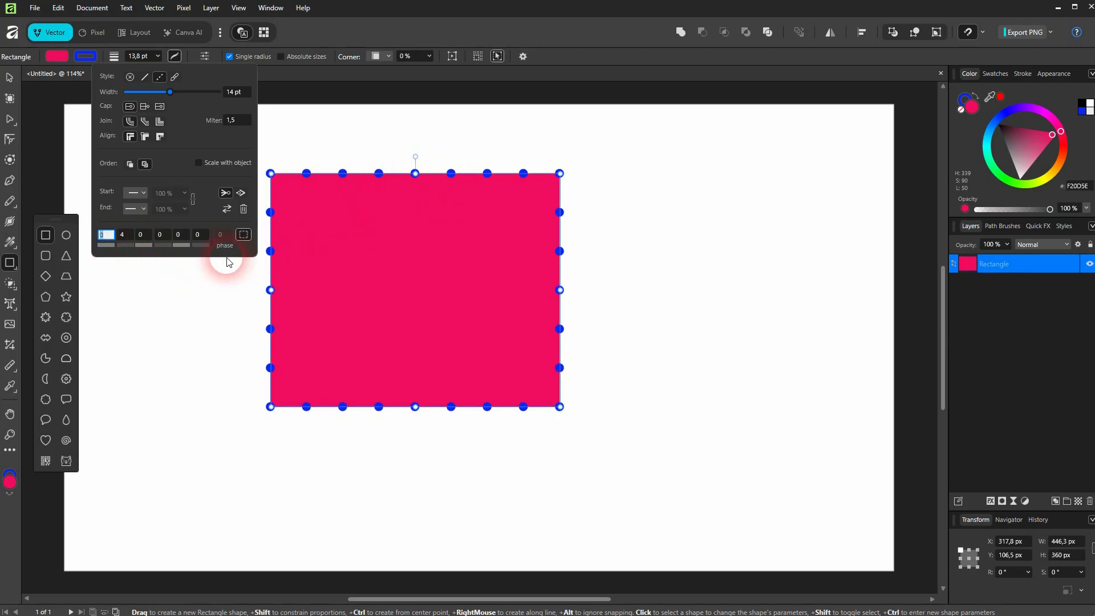
{"action": "type", "text": "1"}
{"action": "key", "text": "Return"}
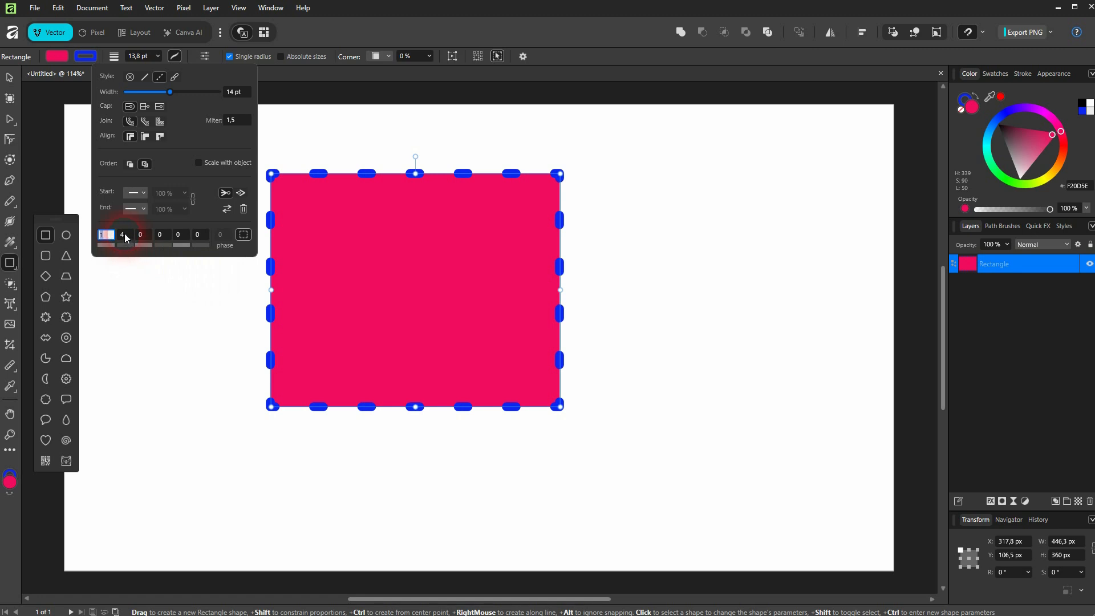
Set the first gap value of the dash pattern to 2
{"action": "left_click_drag", "start_coordinate": [127, 238], "coordinate": [158, 266]}
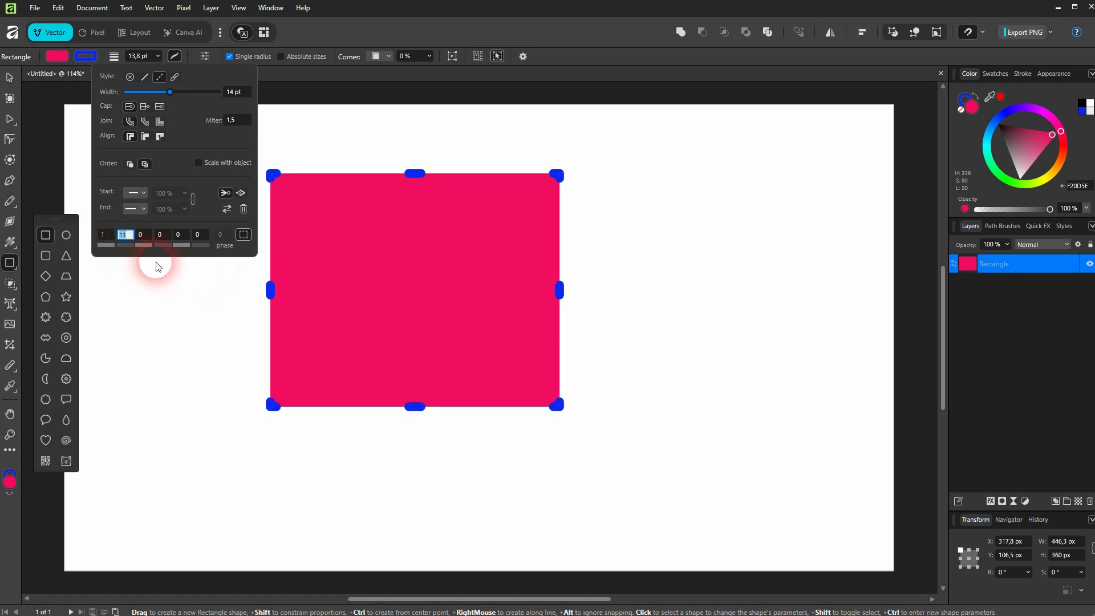
{"action": "key", "text": "Down"}
{"action": "key", "text": "Down"}
{"action": "key", "text": "Down"}
{"action": "key", "text": "Down"}
{"action": "key", "text": "Down"}
{"action": "key", "text": "Down"}
{"action": "key", "text": "Down"}
{"action": "key", "text": "Down"}
{"action": "key", "text": "Down"}
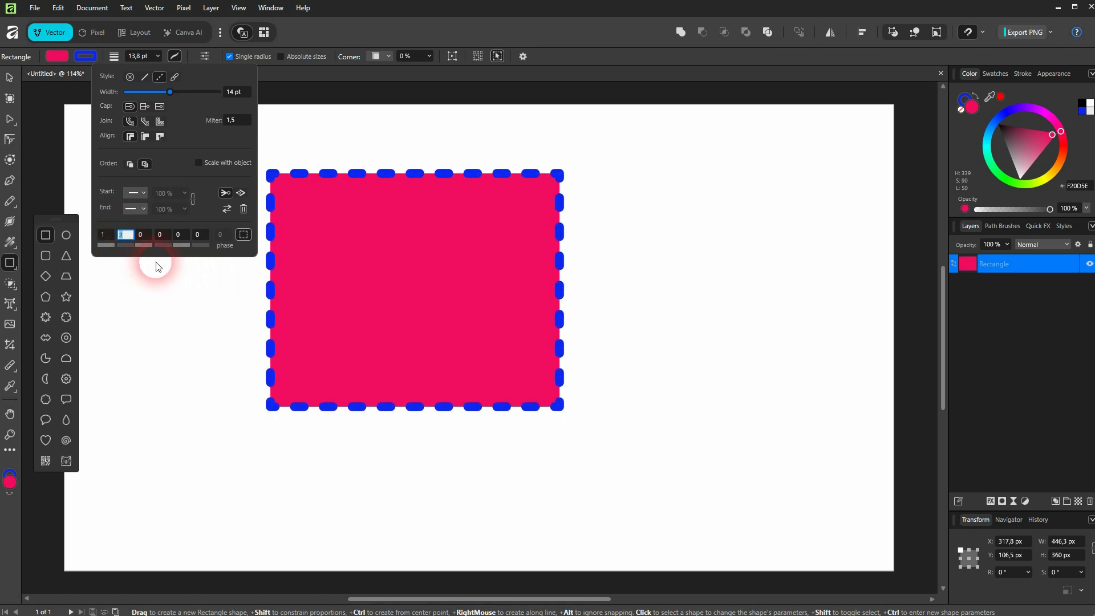
{"action": "key", "text": "Down"}
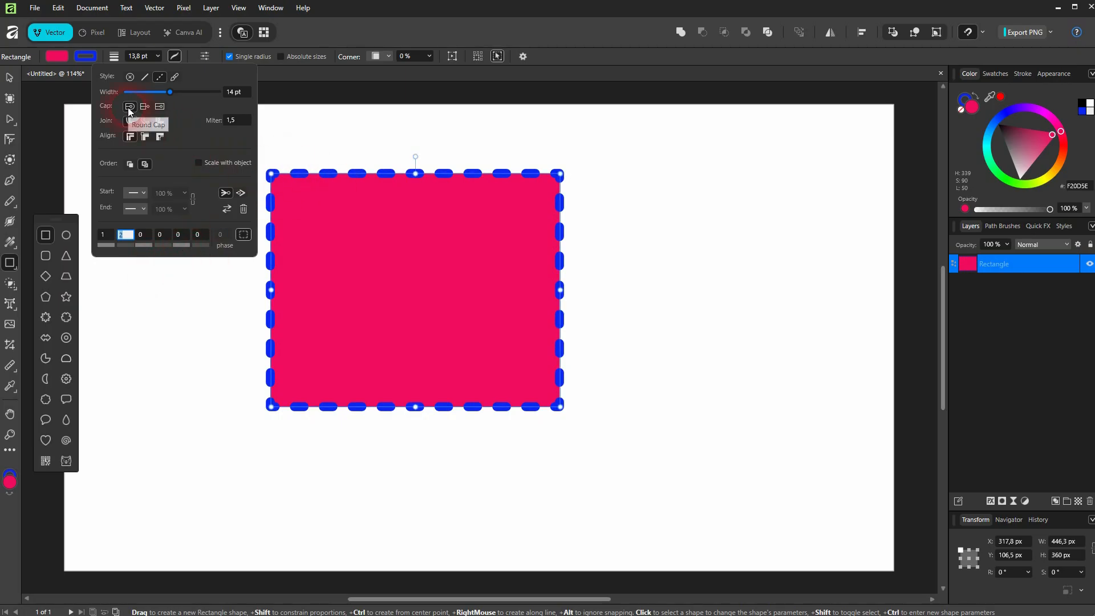
Apply square line caps and set the first dash value to 3
{"action": "left_click", "coordinate": [144, 107]}
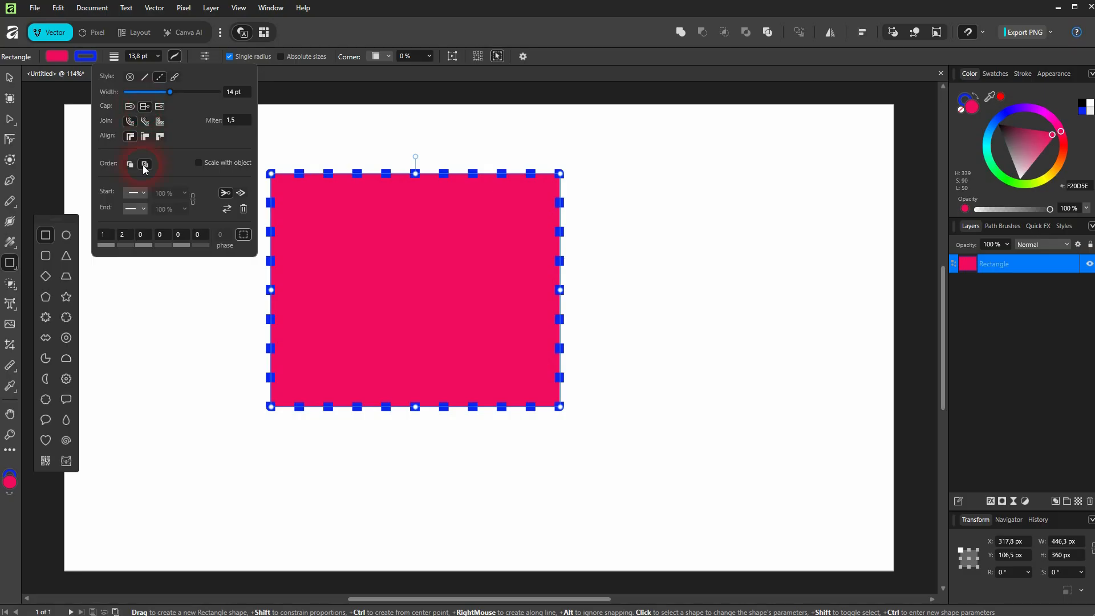
{"action": "left_click", "coordinate": [103, 236]}
{"action": "type", "text": "2"}
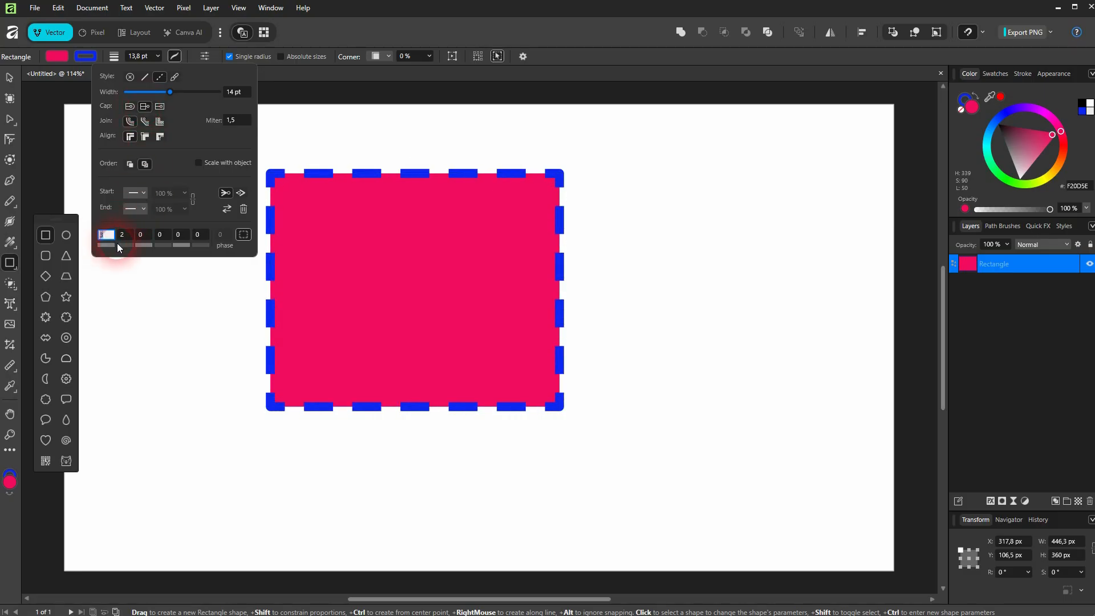
{"action": "type", "text": "3"}
Compare the line cap styles on the dashed stroke, finishing with square caps
{"action": "left_click", "coordinate": [129, 107]}
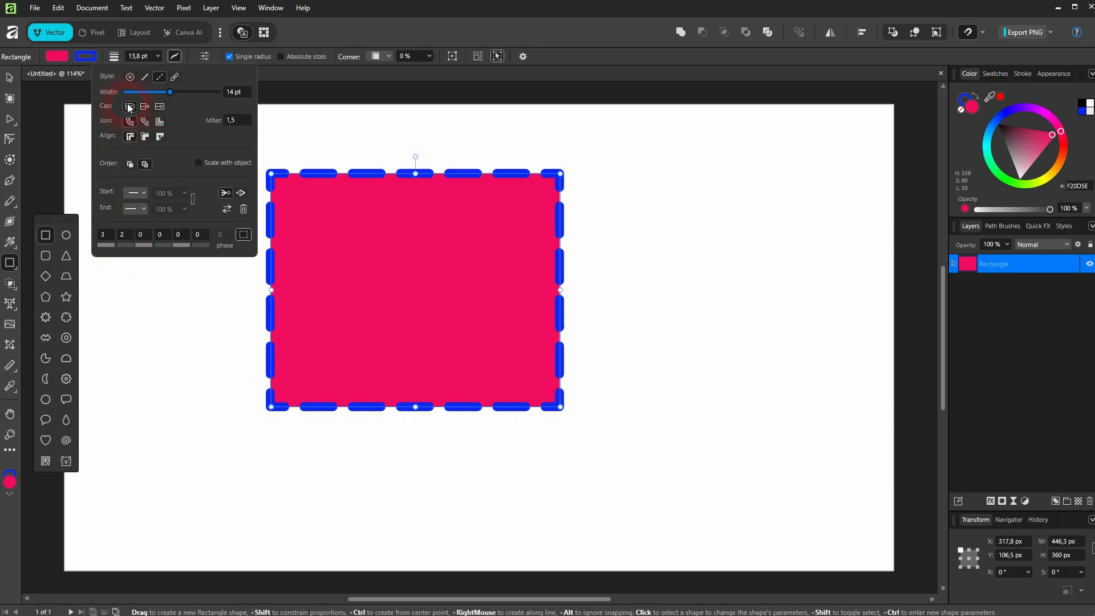
{"action": "left_click", "coordinate": [144, 106]}
{"action": "left_click", "coordinate": [450, 183]}
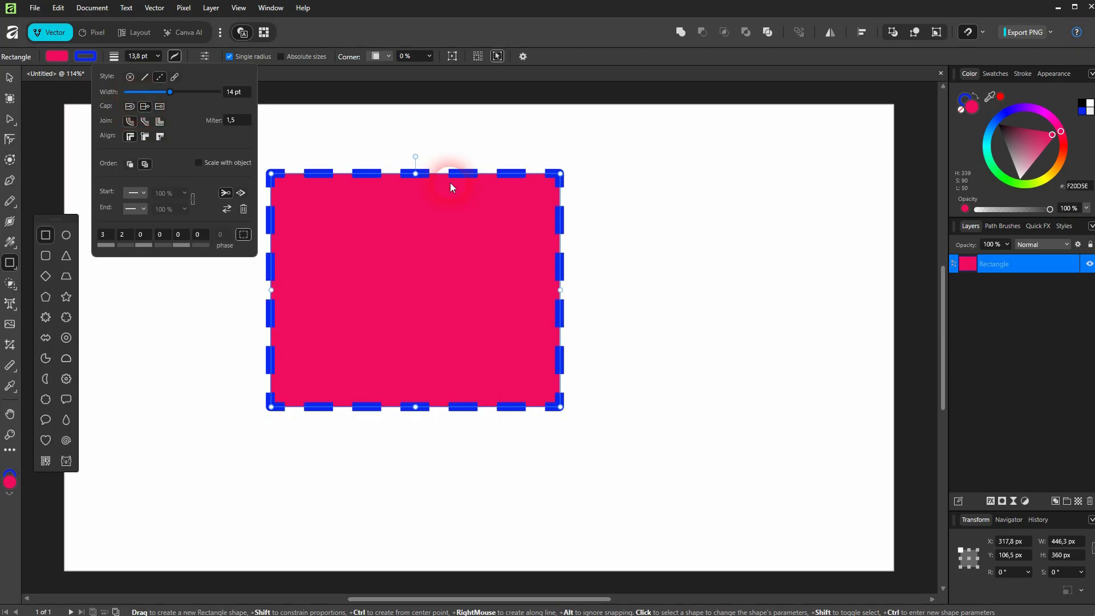
{"action": "left_click", "coordinate": [155, 110]}
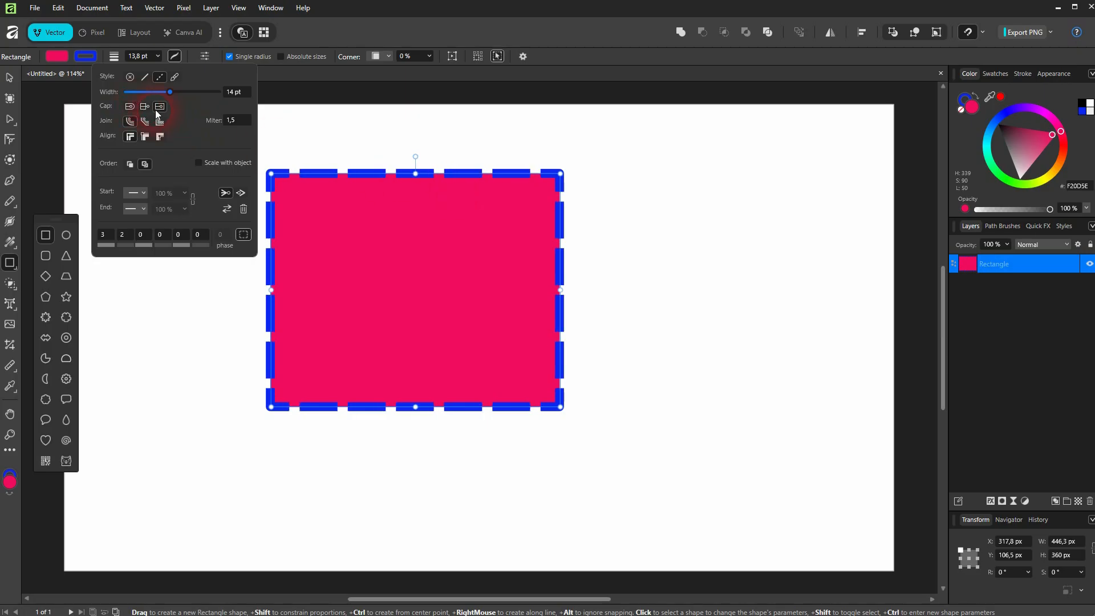
{"action": "left_click", "coordinate": [429, 184]}
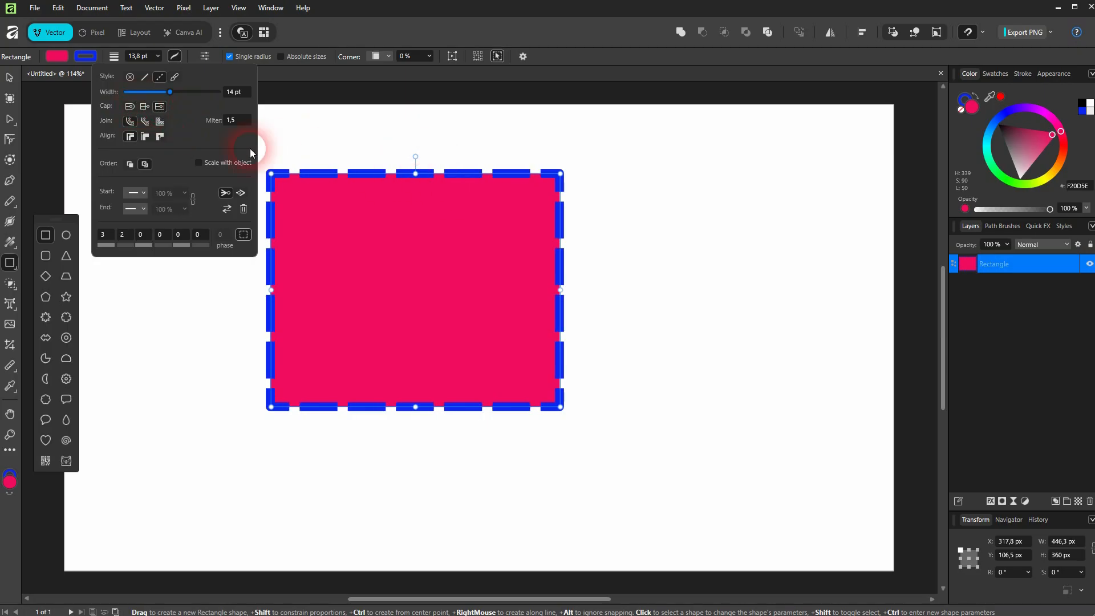
{"action": "left_click", "coordinate": [130, 106]}
{"action": "left_click", "coordinate": [158, 107]}
Align the stroke outside the shape and set the second dash value to 1
{"action": "left_click", "coordinate": [159, 136]}
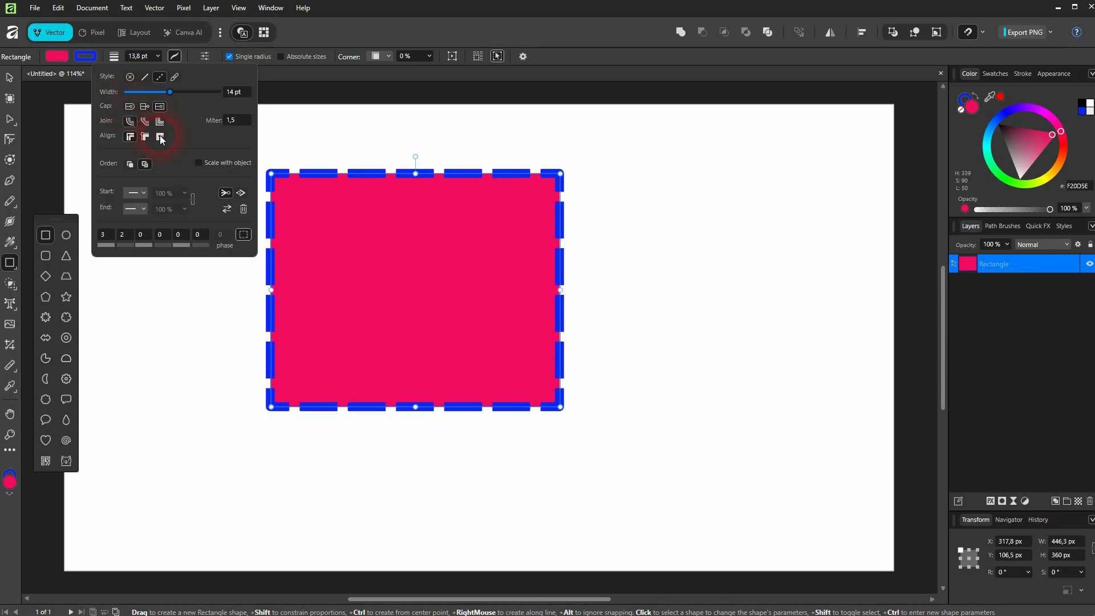
{"action": "left_click", "coordinate": [124, 236]}
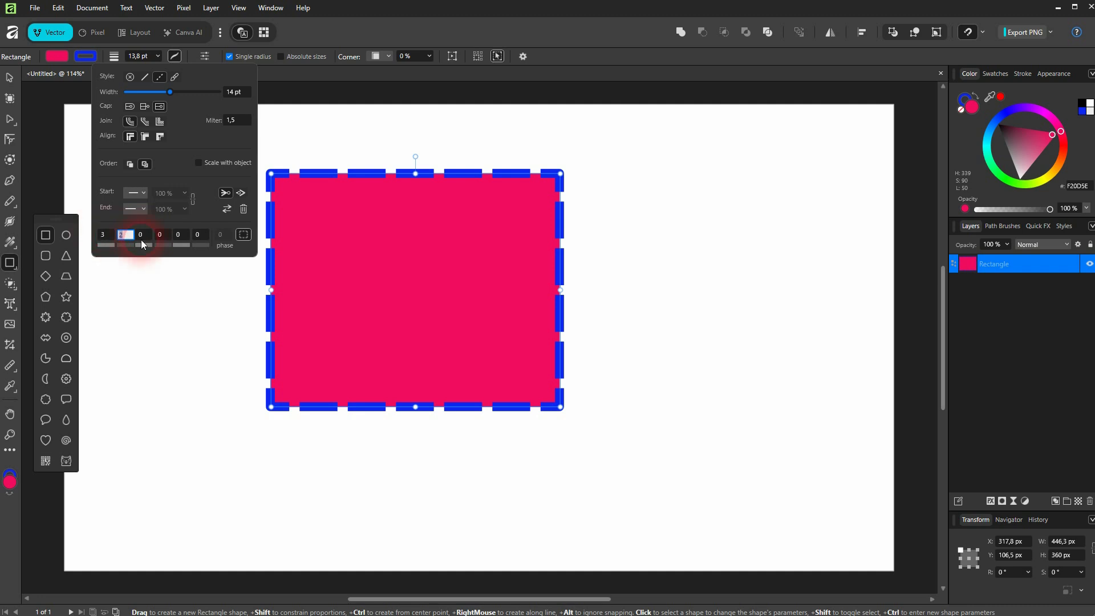
{"action": "left_click_drag", "start_coordinate": [144, 235], "coordinate": [163, 246]}
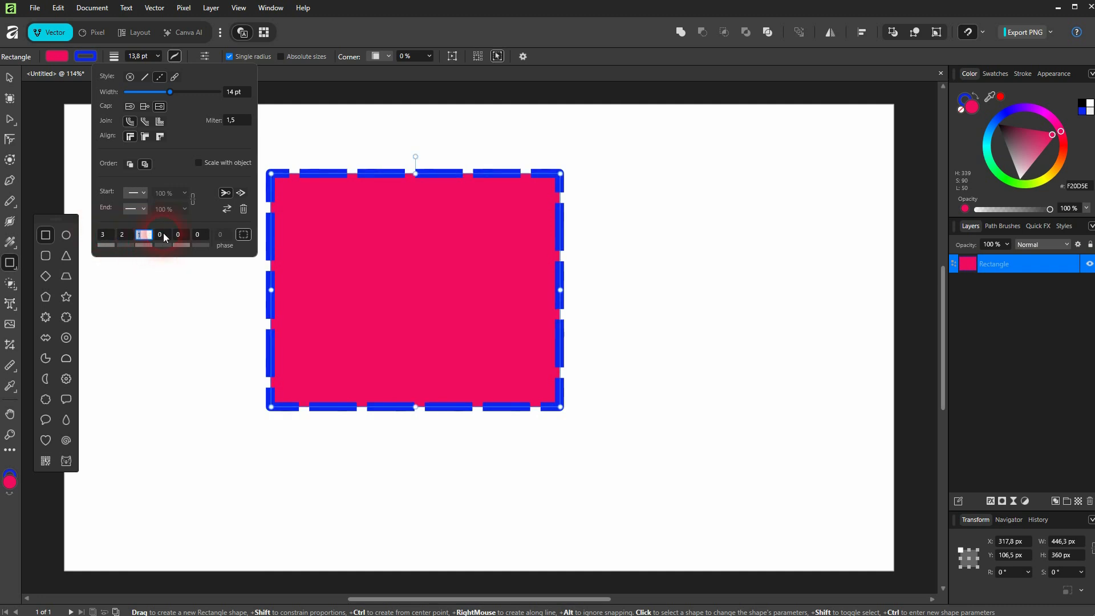
Set the second gap value of the dash pattern to 2
{"action": "left_click", "coordinate": [164, 235]}
{"action": "key", "text": "Up"}
{"action": "key", "text": "Up"}
{"action": "key", "text": "Up"}
{"action": "key", "text": "Down"}
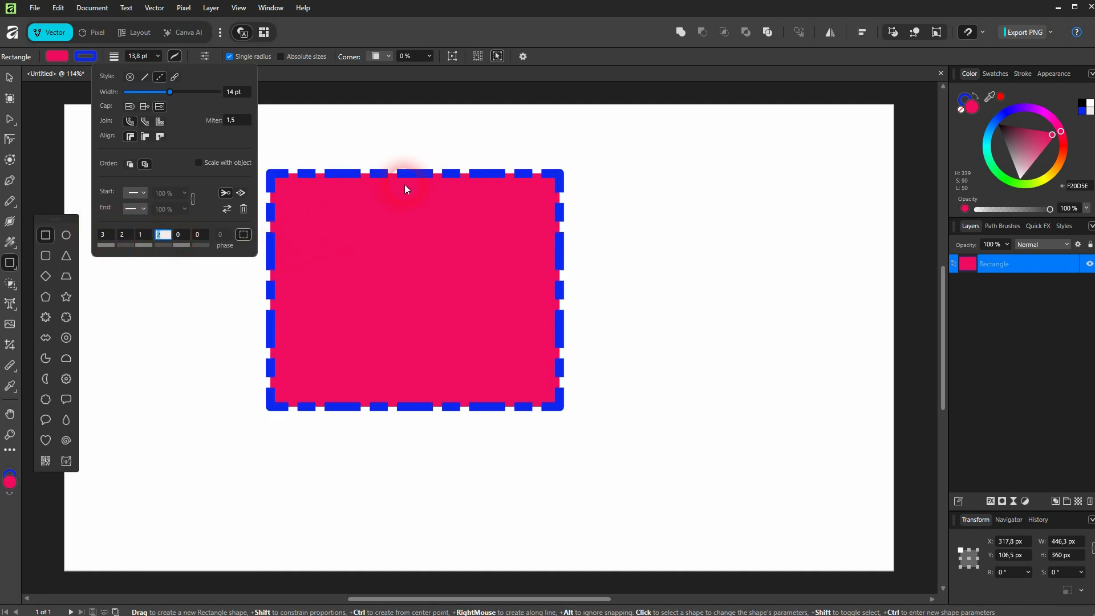
{"action": "left_click", "coordinate": [373, 177]}
{"action": "left_click", "coordinate": [141, 234]}
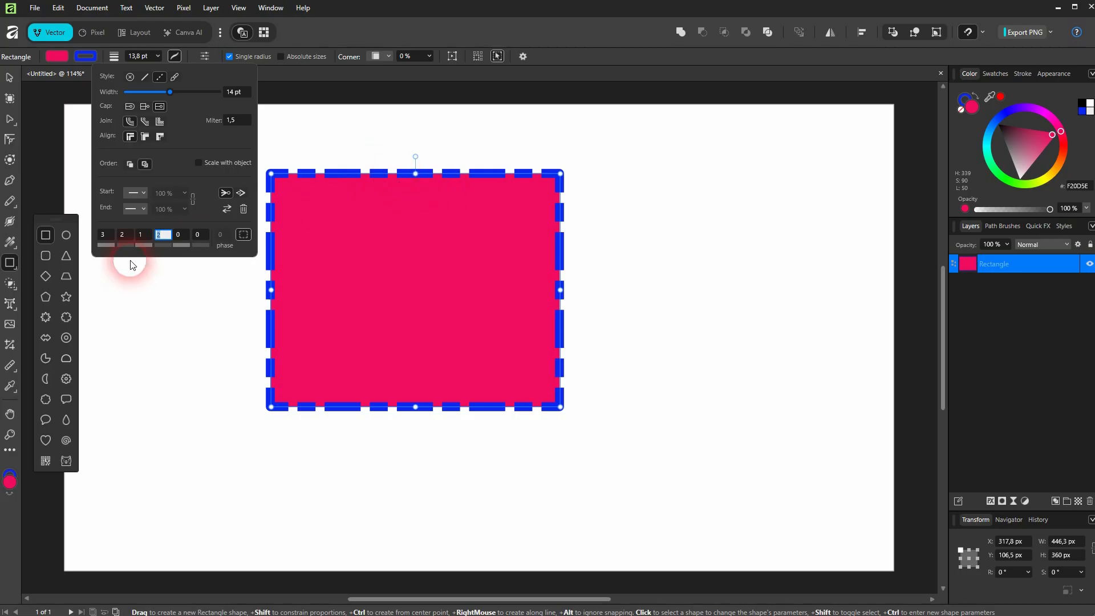
Set the first dash value to 4 and the third dash value to 18
{"action": "left_click", "coordinate": [106, 240]}
{"action": "key", "text": "Up"}
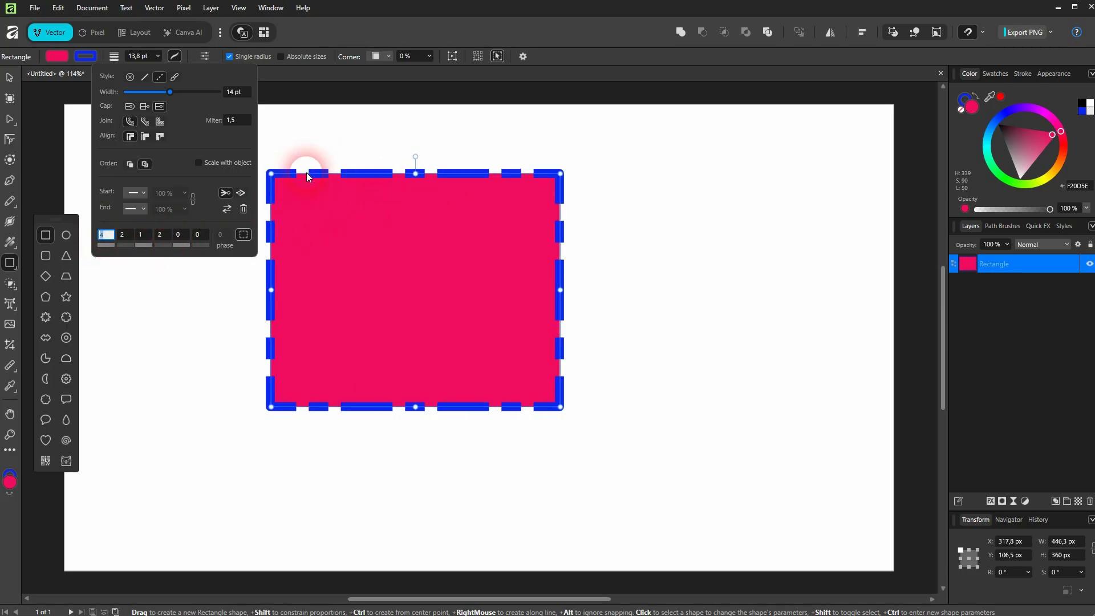
{"action": "left_click", "coordinate": [182, 235]}
{"action": "key", "text": "Up"}
{"action": "key", "text": "Up"}
{"action": "key", "text": "Up"}
{"action": "key", "text": "Up"}
{"action": "key", "text": "Up"}
{"action": "key", "text": "Up"}
{"action": "key", "text": "Up"}
{"action": "key", "text": "Up"}
{"action": "key", "text": "Up"}
{"action": "key", "text": "Up"}
{"action": "key", "text": "Up"}
{"action": "key", "text": "Up"}
{"action": "key", "text": "Up"}
{"action": "key", "text": "Up"}
{"action": "key", "text": "Up"}
{"action": "key", "text": "Up"}
{"action": "key", "text": "Up"}
{"action": "key", "text": "Up"}
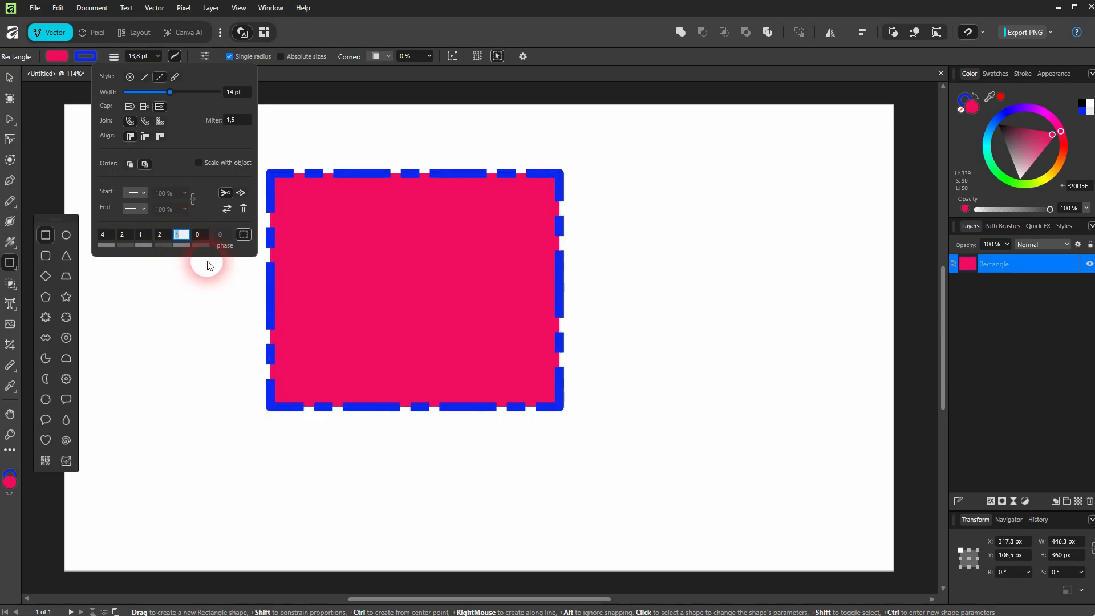
Set the third gap value to 3 and toggle the Balanced dash option
{"action": "left_click", "coordinate": [197, 235]}
{"action": "key", "text": "Up"}
{"action": "key", "text": "Up"}
{"action": "key", "text": "Up"}
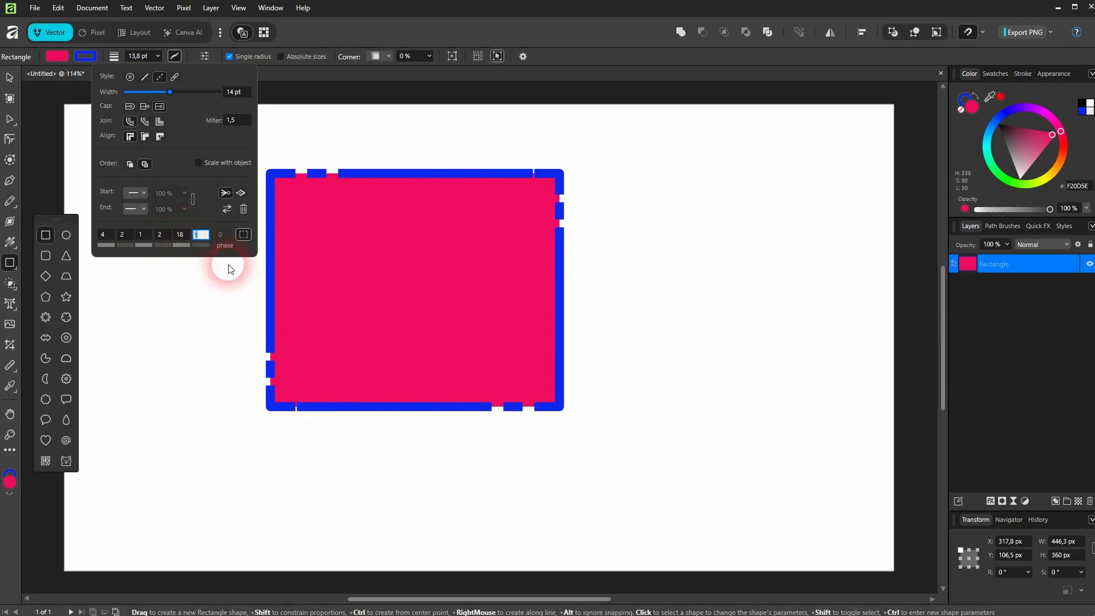
{"action": "left_click", "coordinate": [495, 177]}
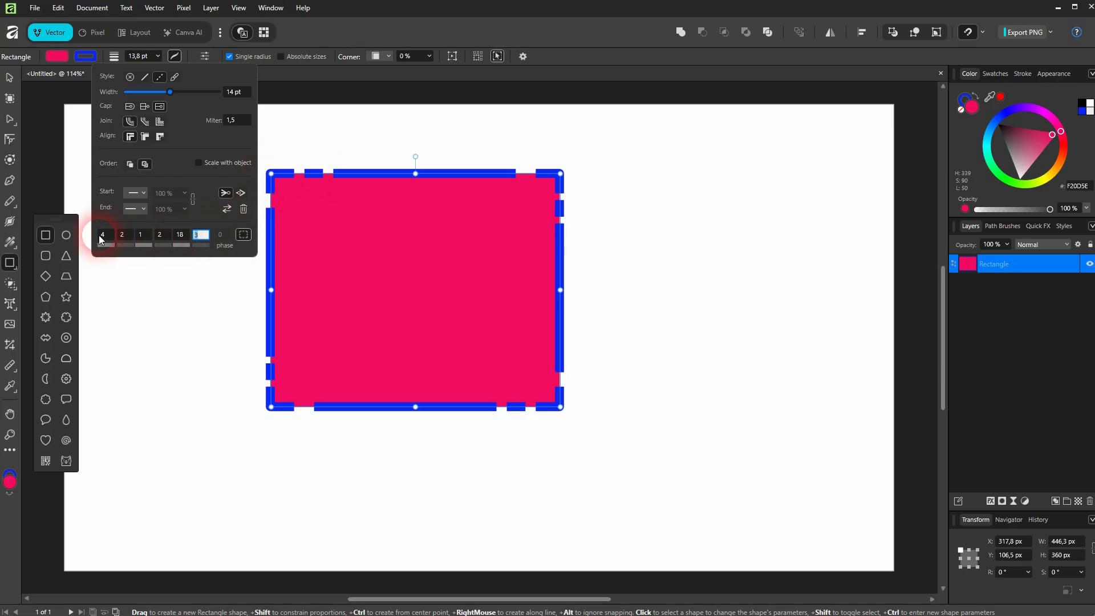
{"action": "left_click", "coordinate": [244, 236]}
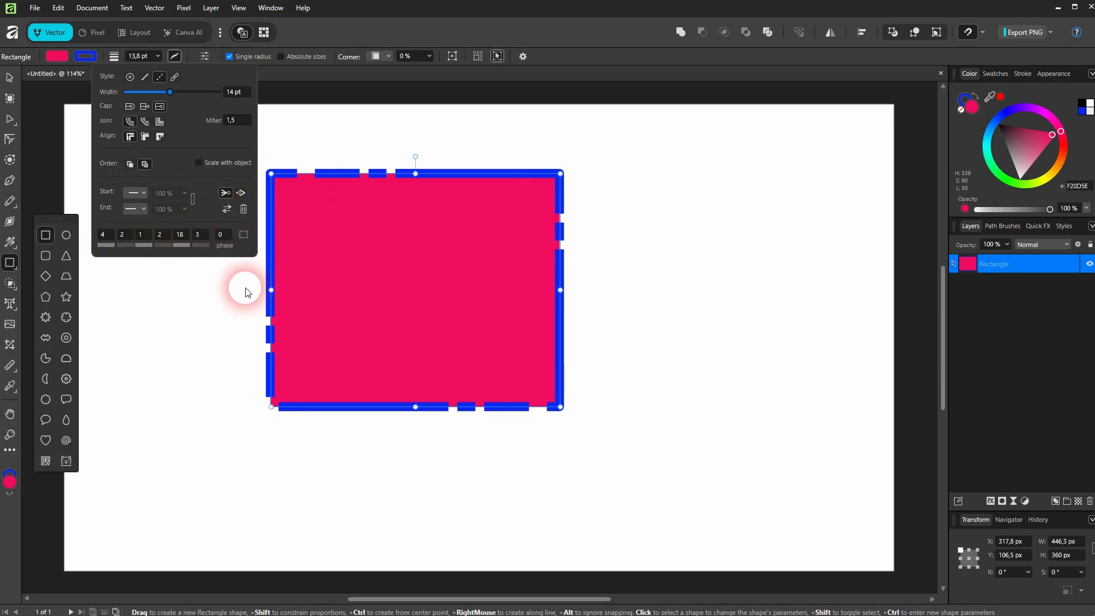
Raise the dash phase to 13 and turn the Balanced dash option back on
{"action": "left_click", "coordinate": [225, 235]}
{"action": "key", "text": "Up"}
{"action": "key", "text": "Up"}
{"action": "key", "text": "Up"}
{"action": "key", "text": "Up"}
{"action": "key", "text": "Up"}
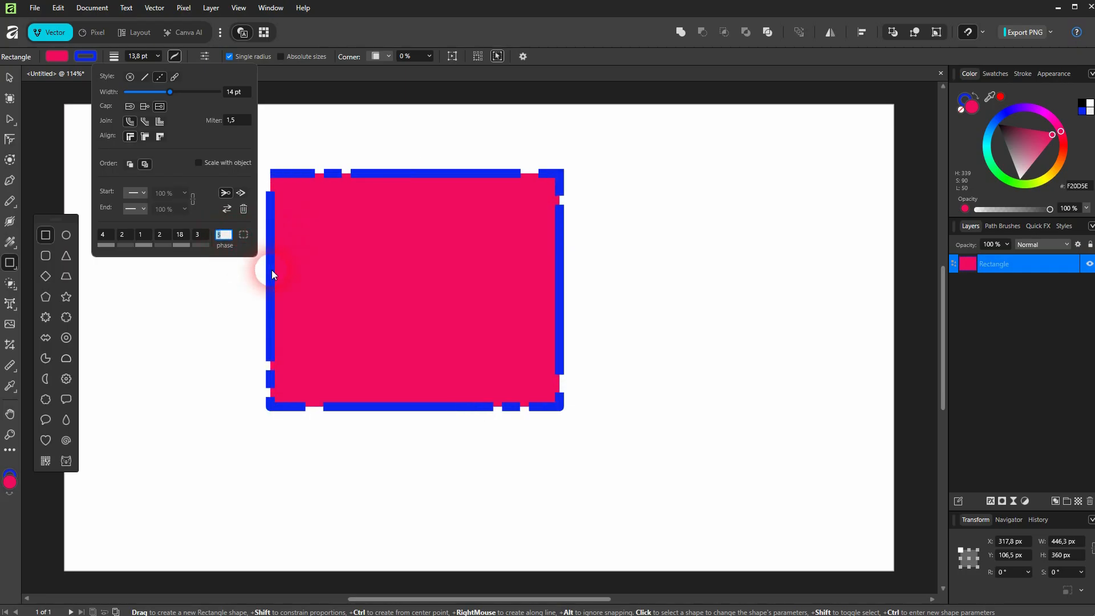
{"action": "key", "text": "Up"}
{"action": "key", "text": "Up"}
{"action": "key", "text": "Up"}
{"action": "key", "text": "Up"}
{"action": "key", "text": "Up"}
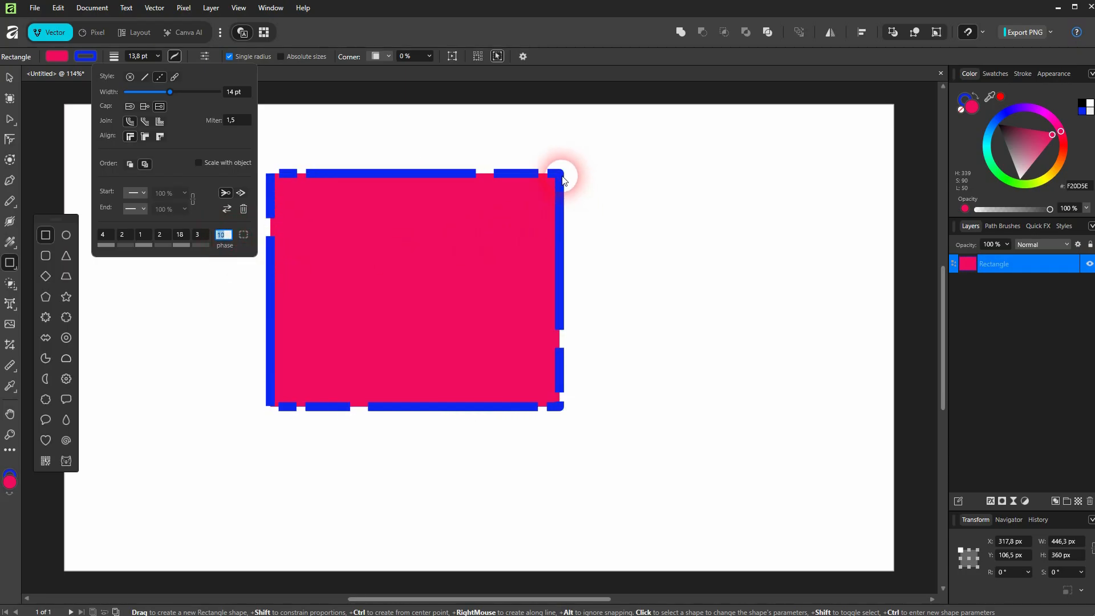
{"action": "key", "text": "Up"}
{"action": "key", "text": "Up"}
{"action": "key", "text": "Up"}
{"action": "left_click", "coordinate": [243, 234]}
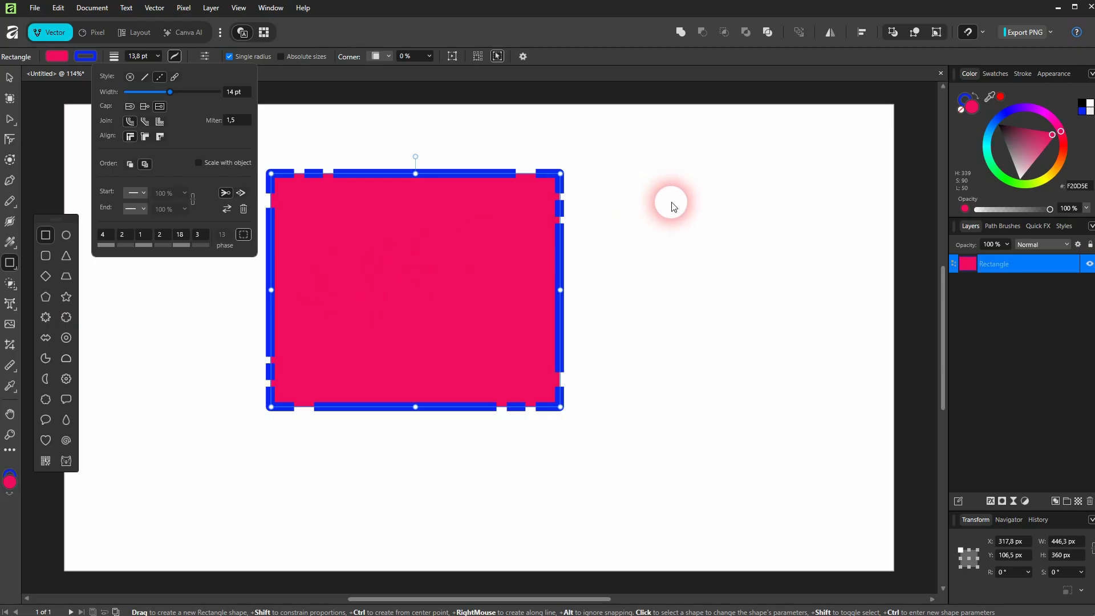
Delete the rectangle
{"action": "left_click", "coordinate": [670, 203]}
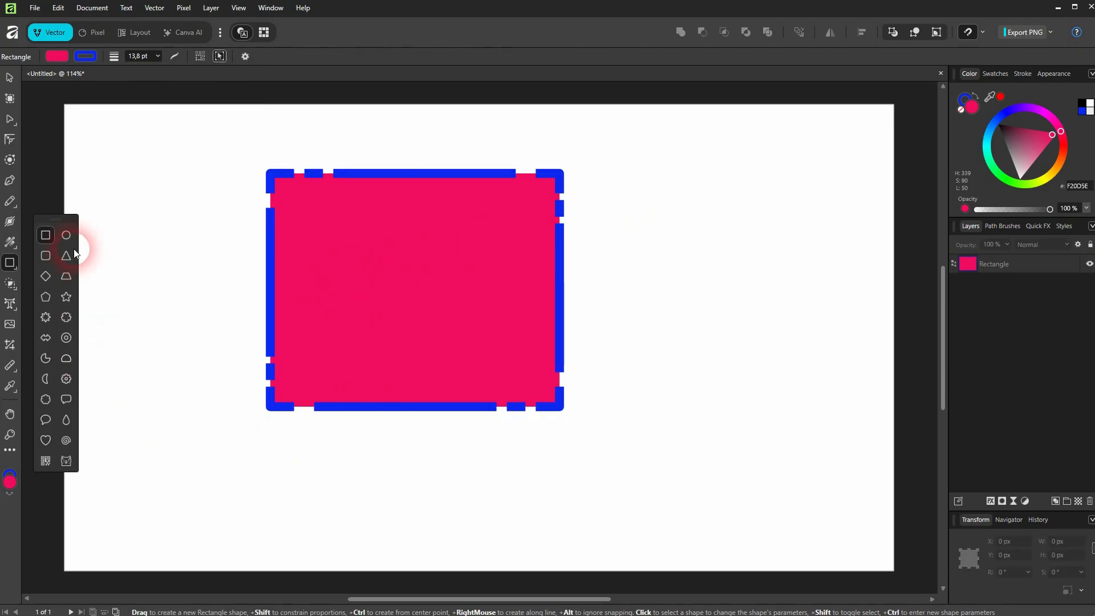
{"action": "left_click", "coordinate": [374, 302]}
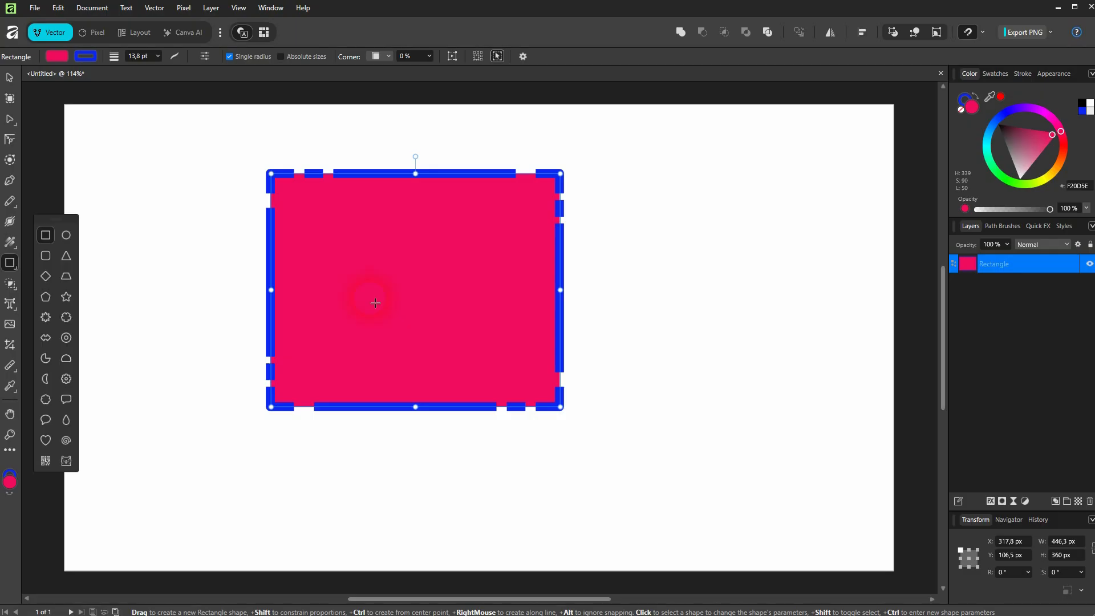
{"action": "key", "text": "Delete"}
Draw an ellipse about 438 × 351 px and reapply the dashed stroke style to it
{"action": "left_click", "coordinate": [66, 235]}
{"action": "left_click_drag", "start_coordinate": [434, 210], "coordinate": [728, 446]}
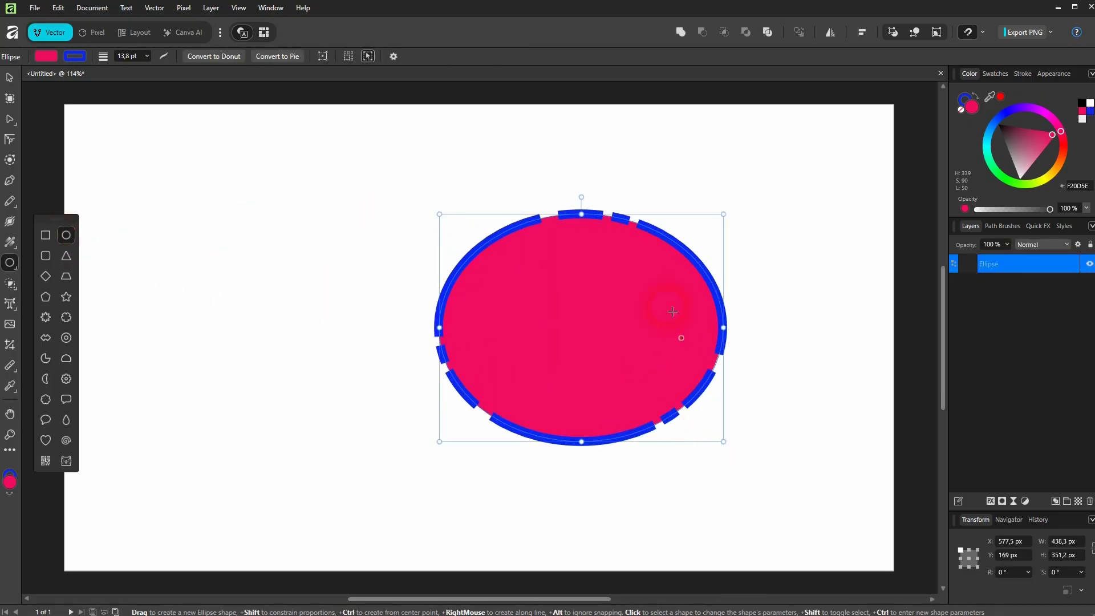
{"action": "left_click", "coordinate": [165, 57]}
{"action": "left_click", "coordinate": [134, 77]}
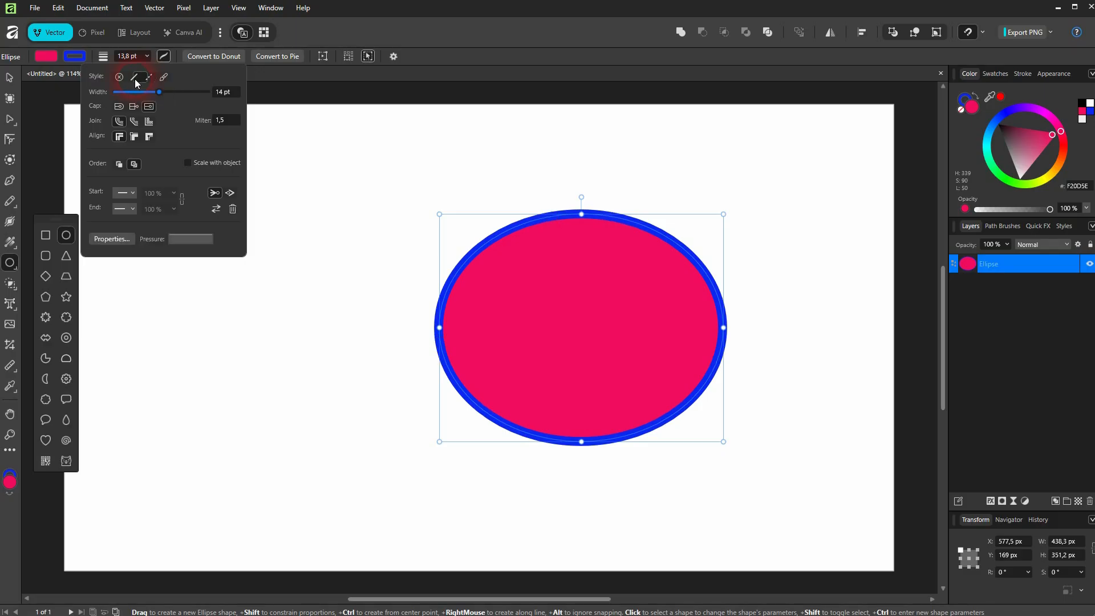
{"action": "left_click", "coordinate": [149, 77]}
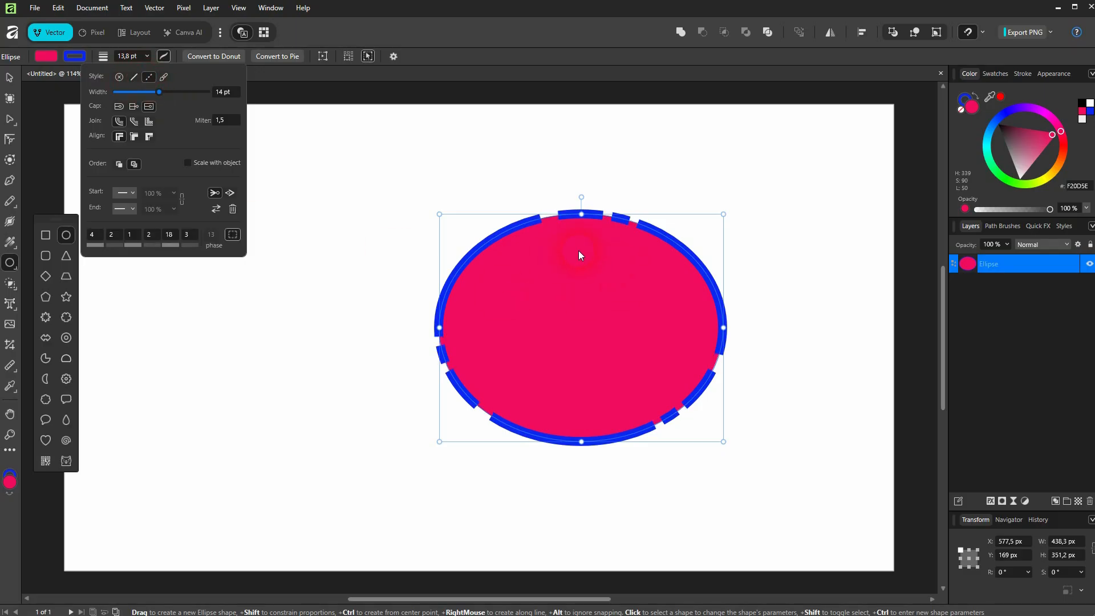
Set the ellipse's third dash value to 0
{"action": "left_click", "coordinate": [170, 234]}
{"action": "type", "text": "12"}
{"action": "key", "text": "Return"}
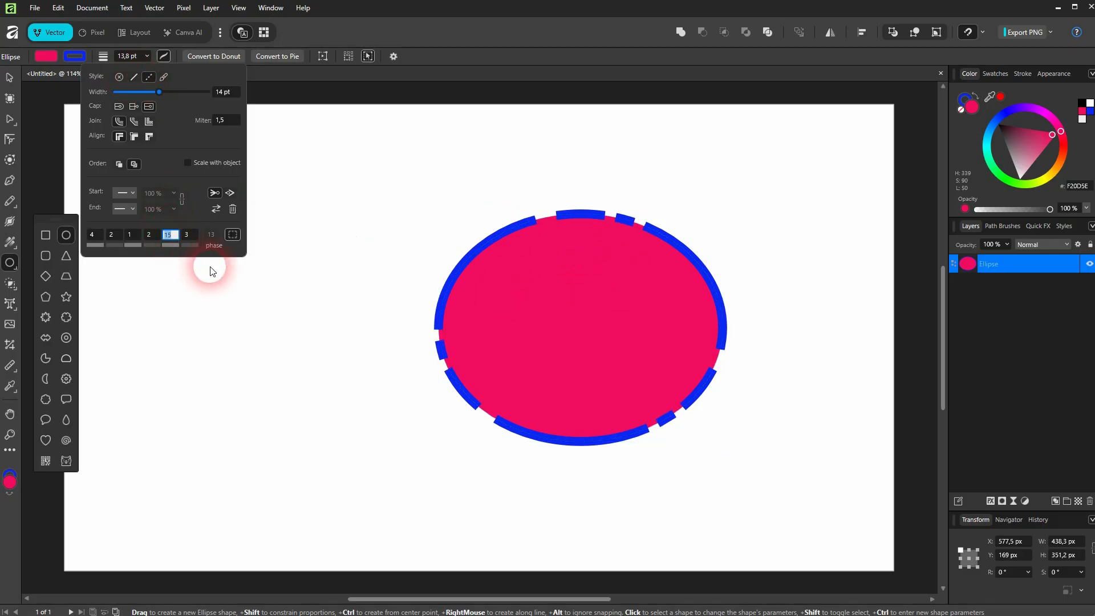
{"action": "type", "text": "0"}
{"action": "left_click", "coordinate": [495, 294]}
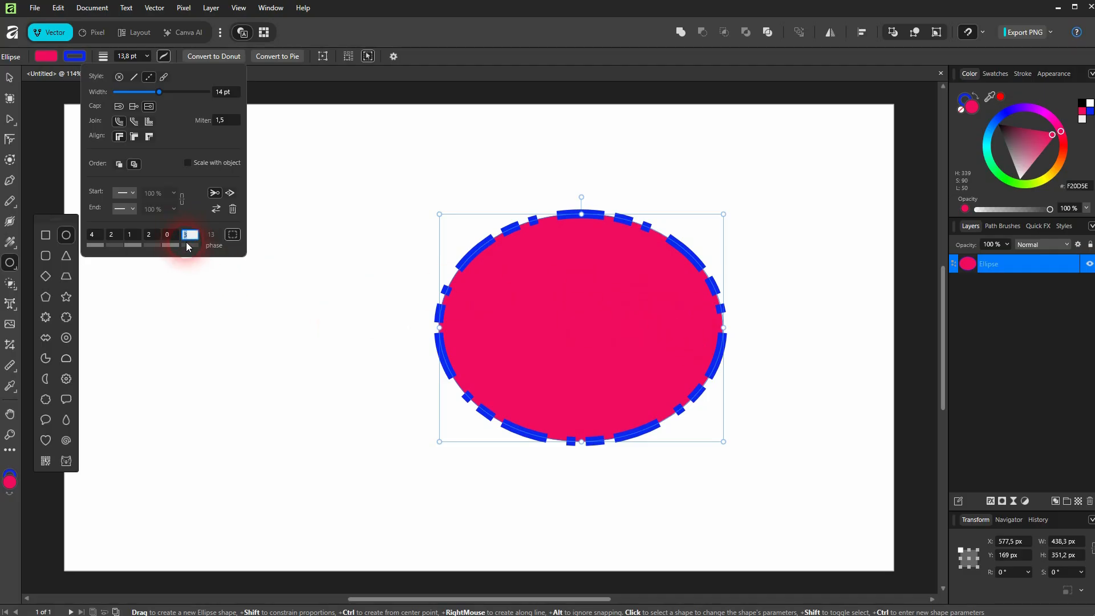
Set the third and second gap values to 0, and open the first gap value for editing
{"action": "type", "text": "0"}
{"action": "left_click", "coordinate": [153, 234]}
{"action": "type", "text": "0"}
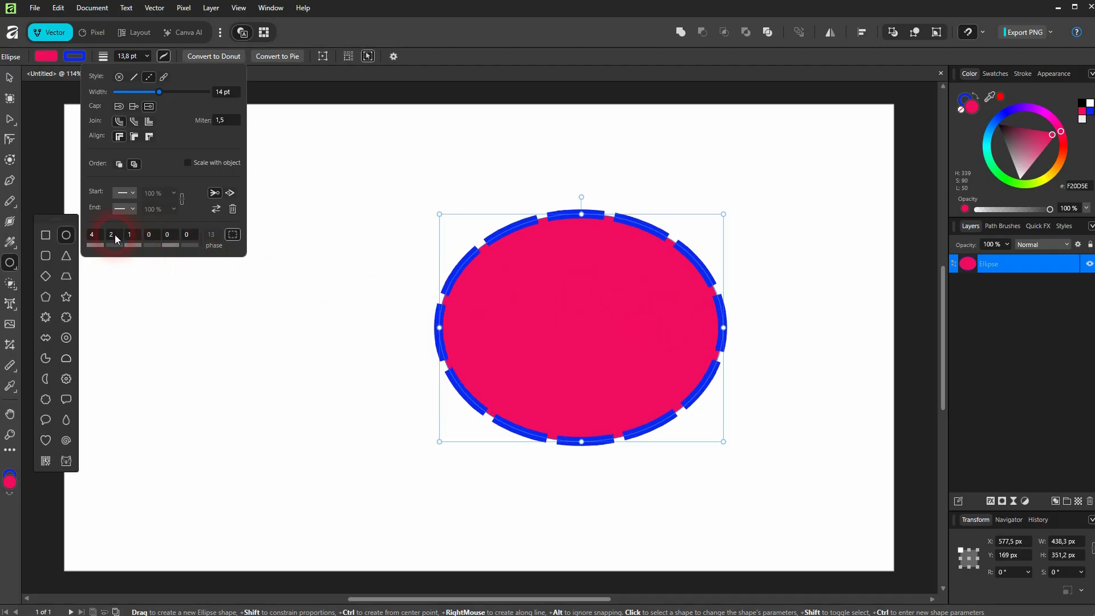
{"action": "left_click", "coordinate": [111, 238]}
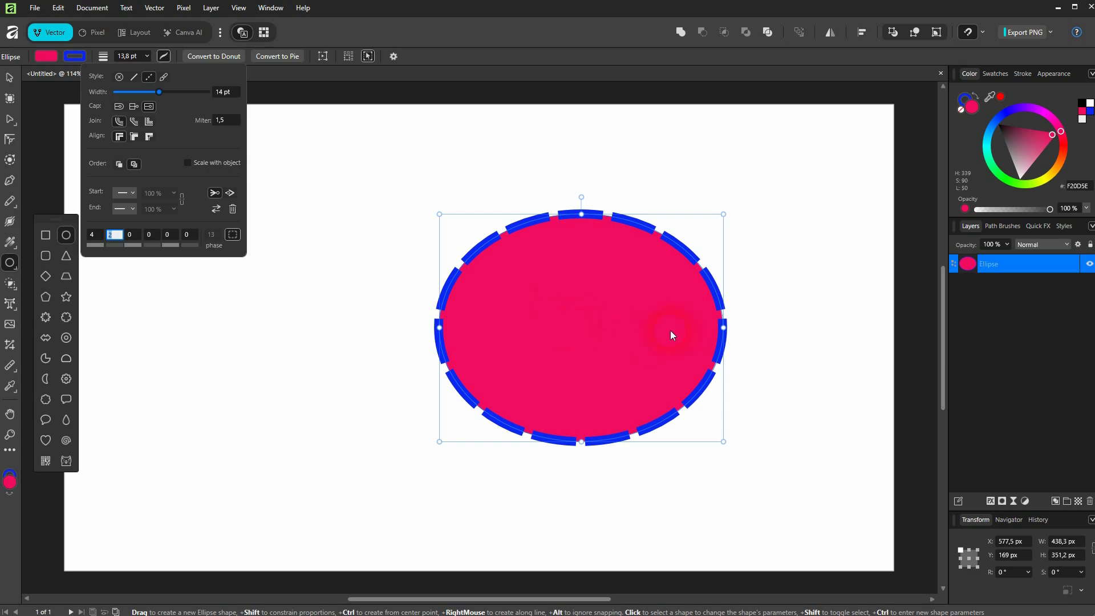